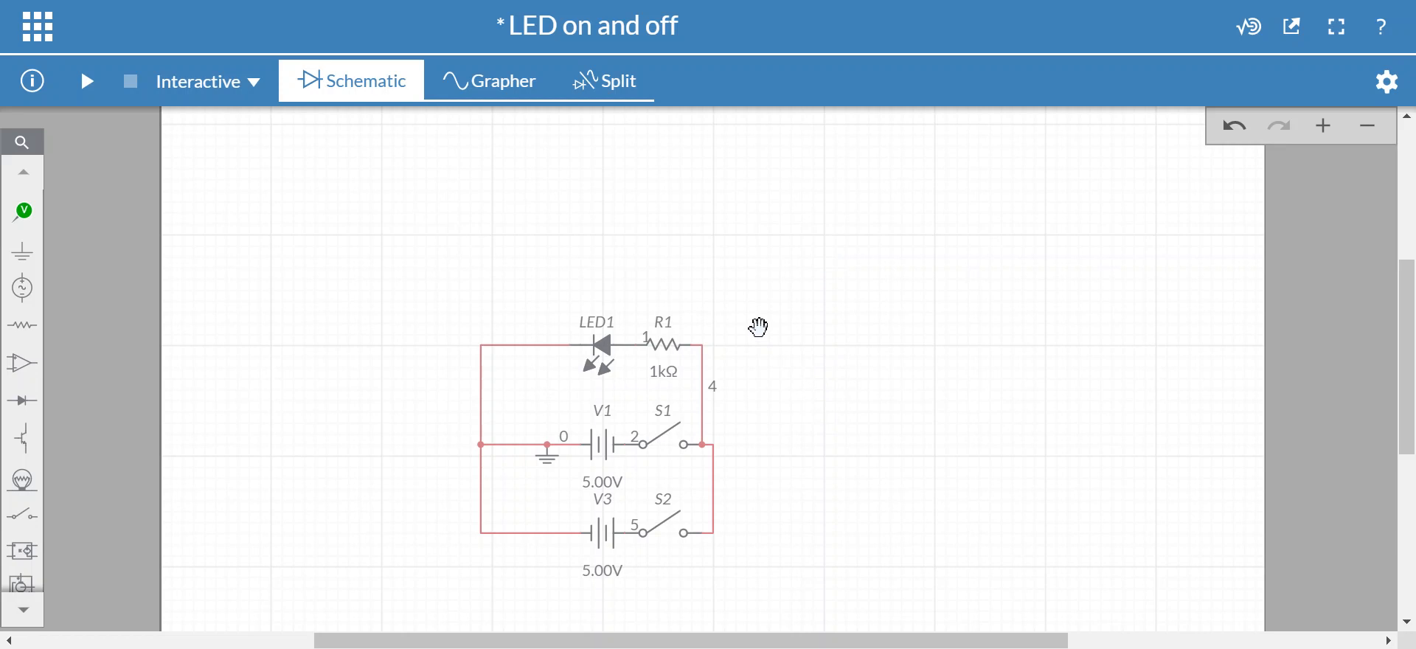
- Leave the LED on and off circuit for the My Circuits list, discarding its unsaved changes
{"action": "left_click", "coordinate": [46, 30]}
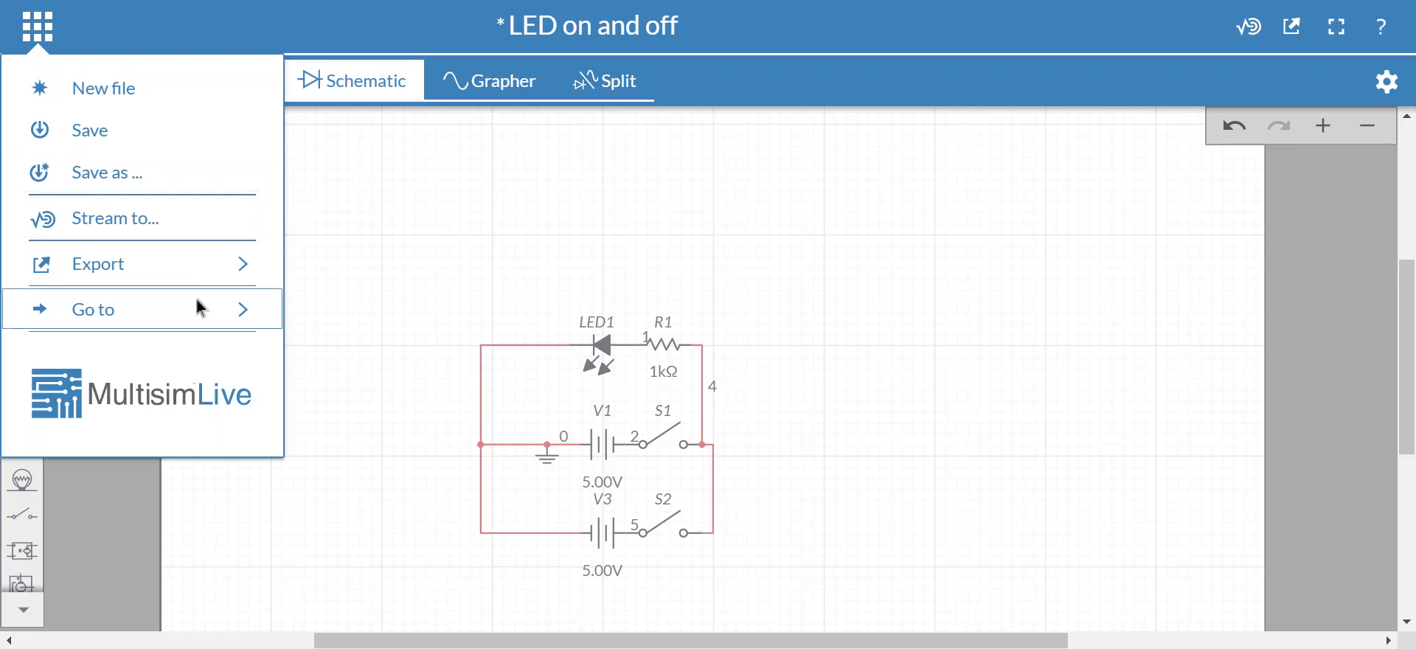
{"action": "mouse_move", "coordinate": [201, 314]}
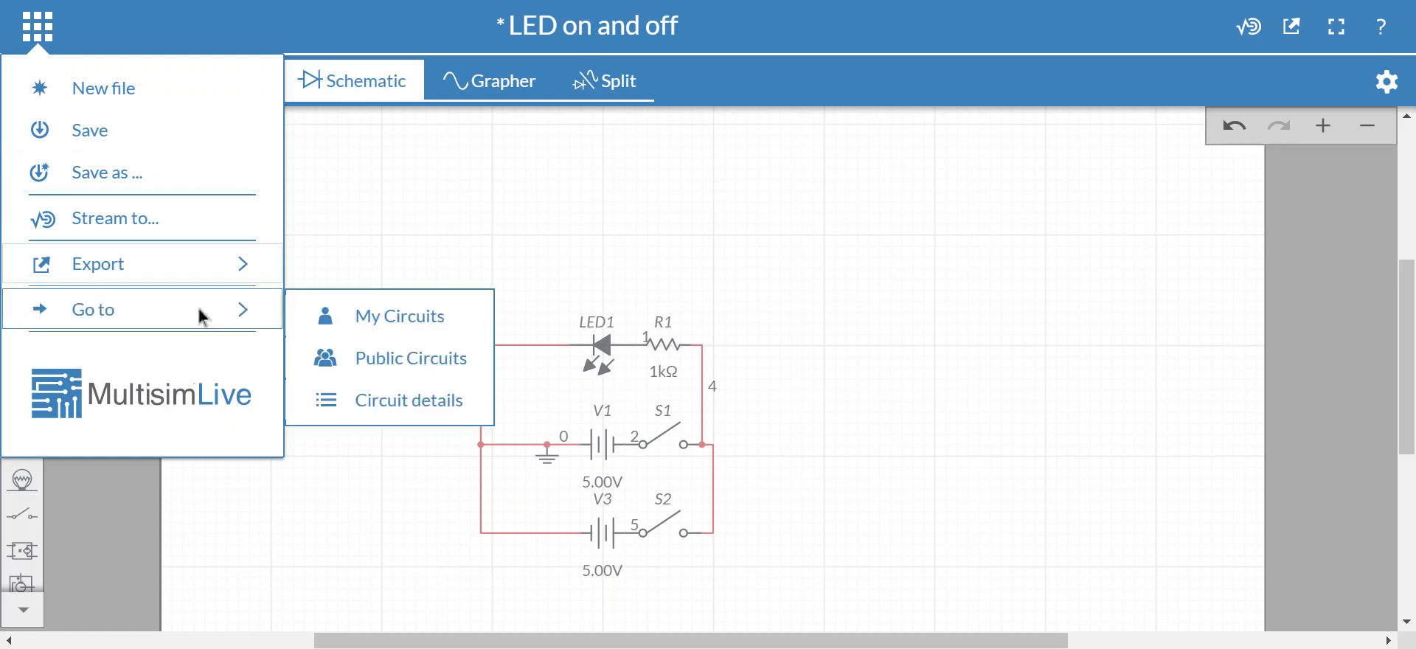
{"action": "left_click", "coordinate": [383, 332]}
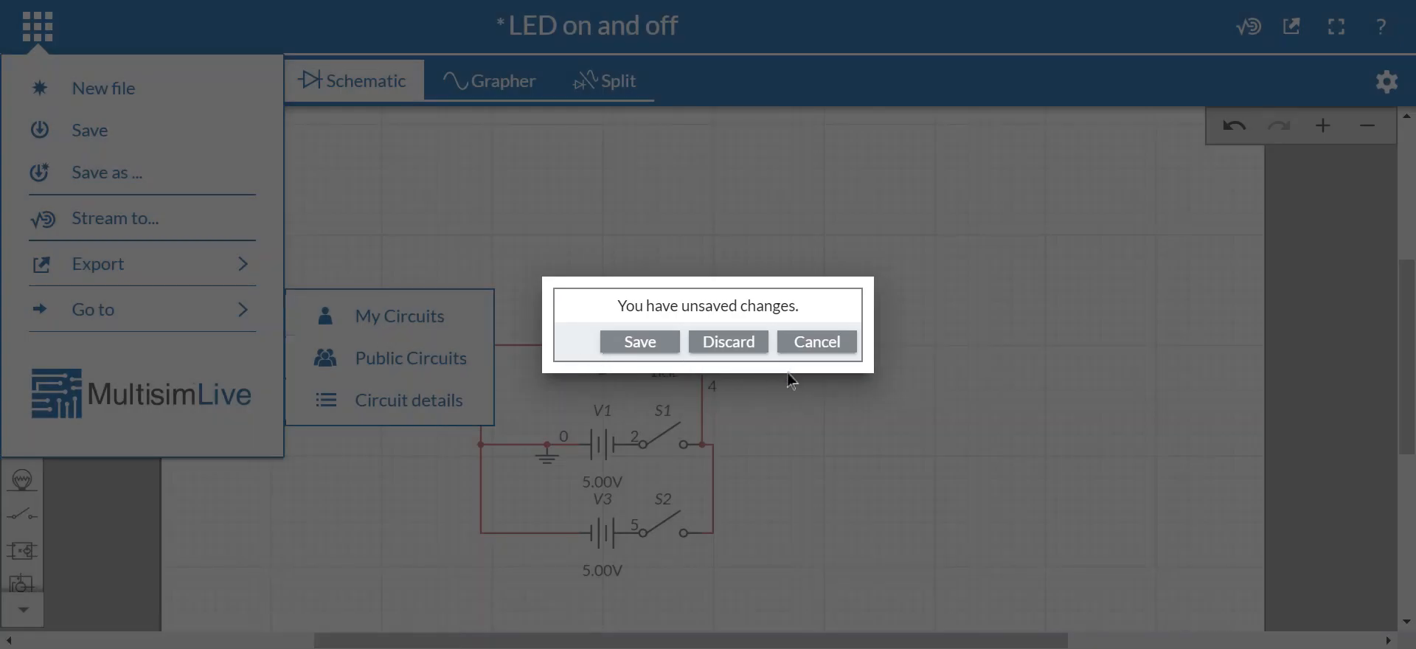
{"action": "left_click", "coordinate": [739, 345]}
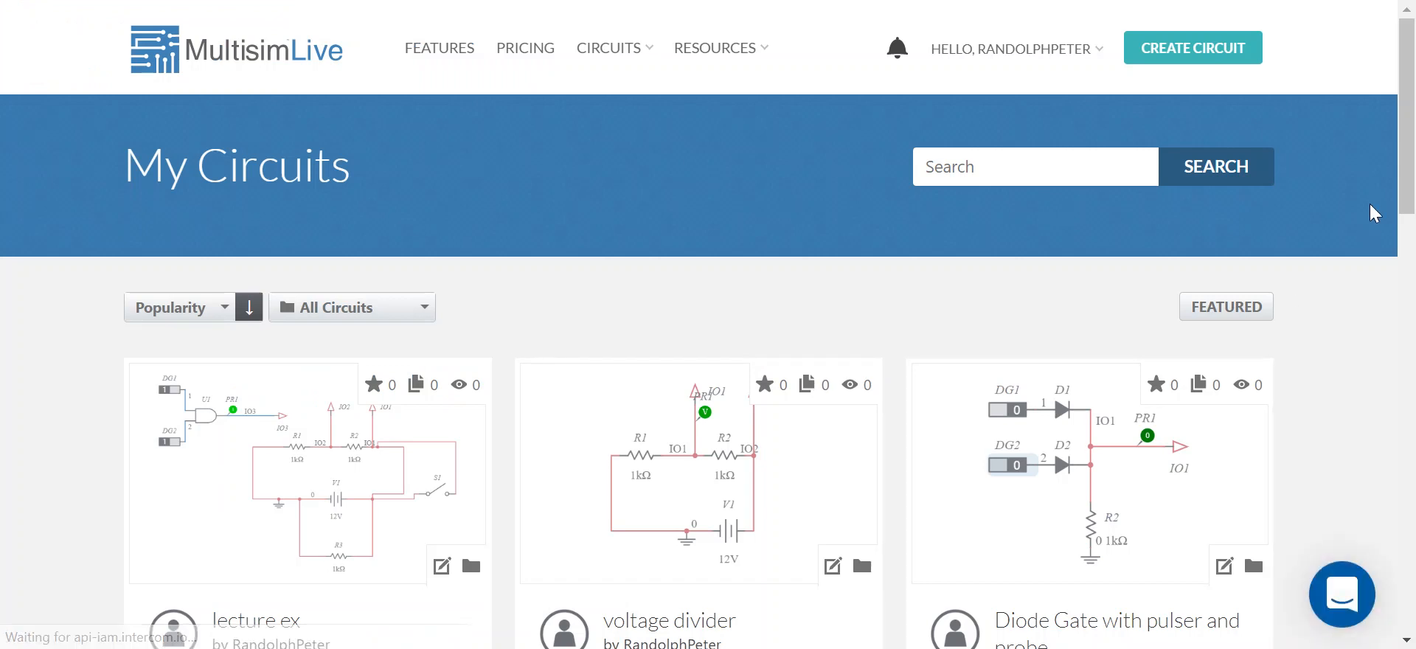
- Open the Naked Diode Gate circuit from My Circuits in the schematic editor
{"action": "scroll", "coordinate": [864, 352], "scroll_direction": "down", "scroll_amount": 12}
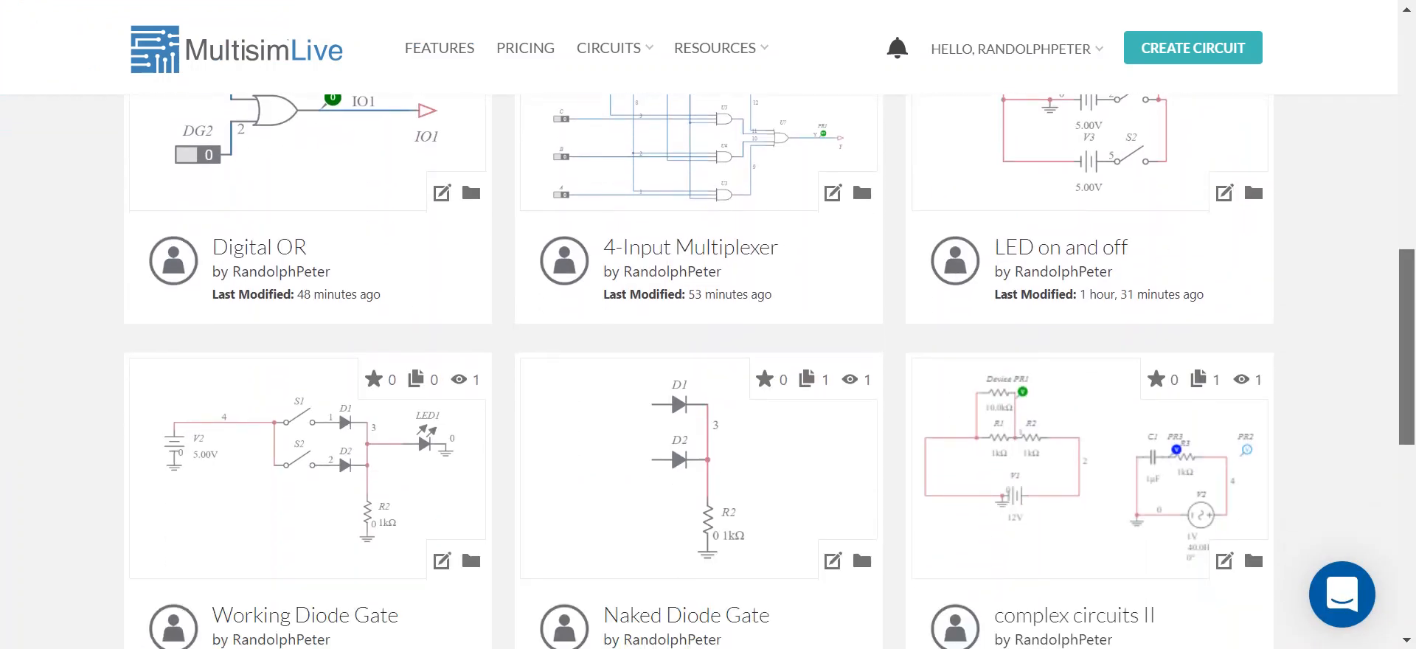
{"action": "left_click", "coordinate": [734, 343]}
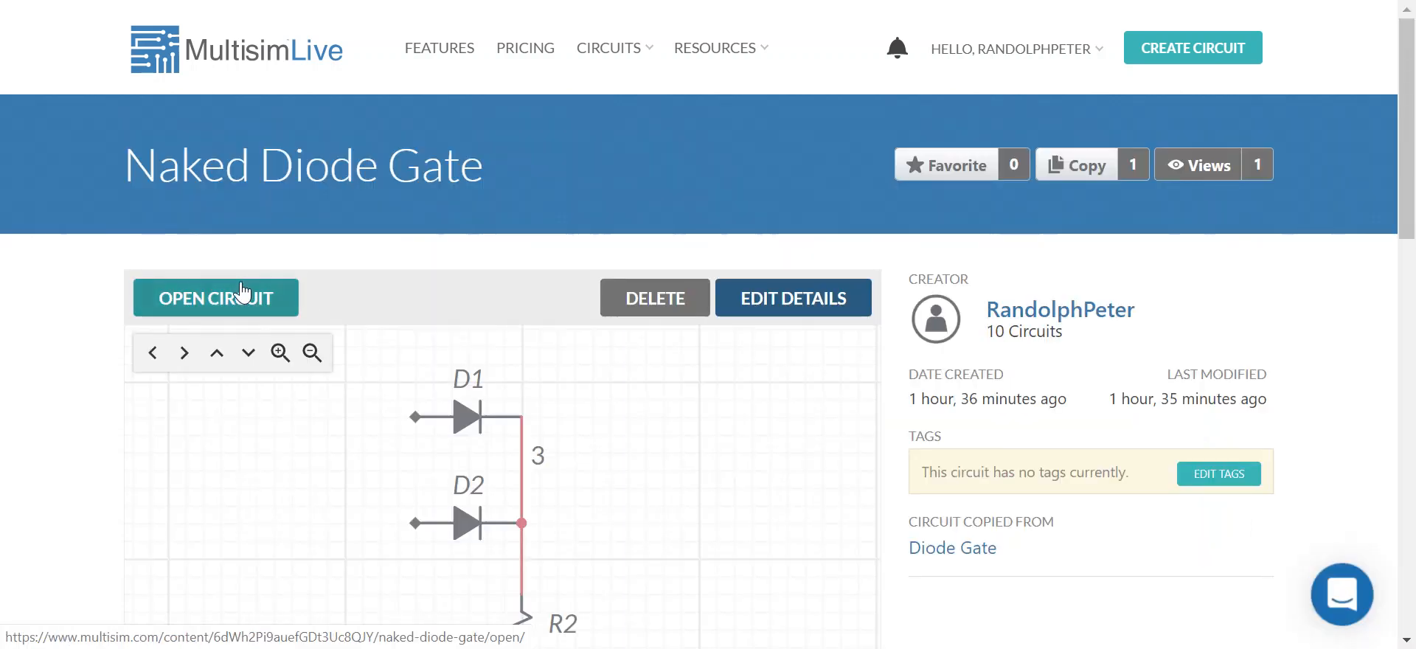
{"action": "left_click", "coordinate": [242, 292]}
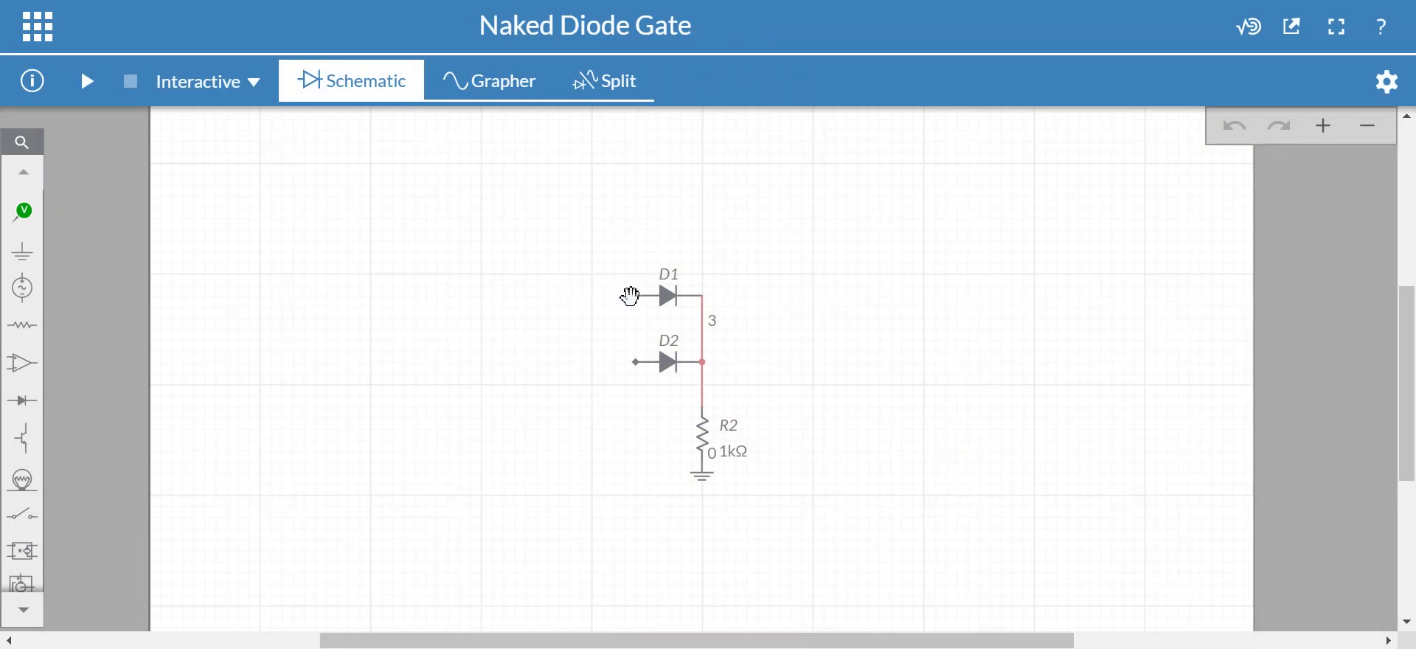
{"action": "left_click", "coordinate": [634, 295]}
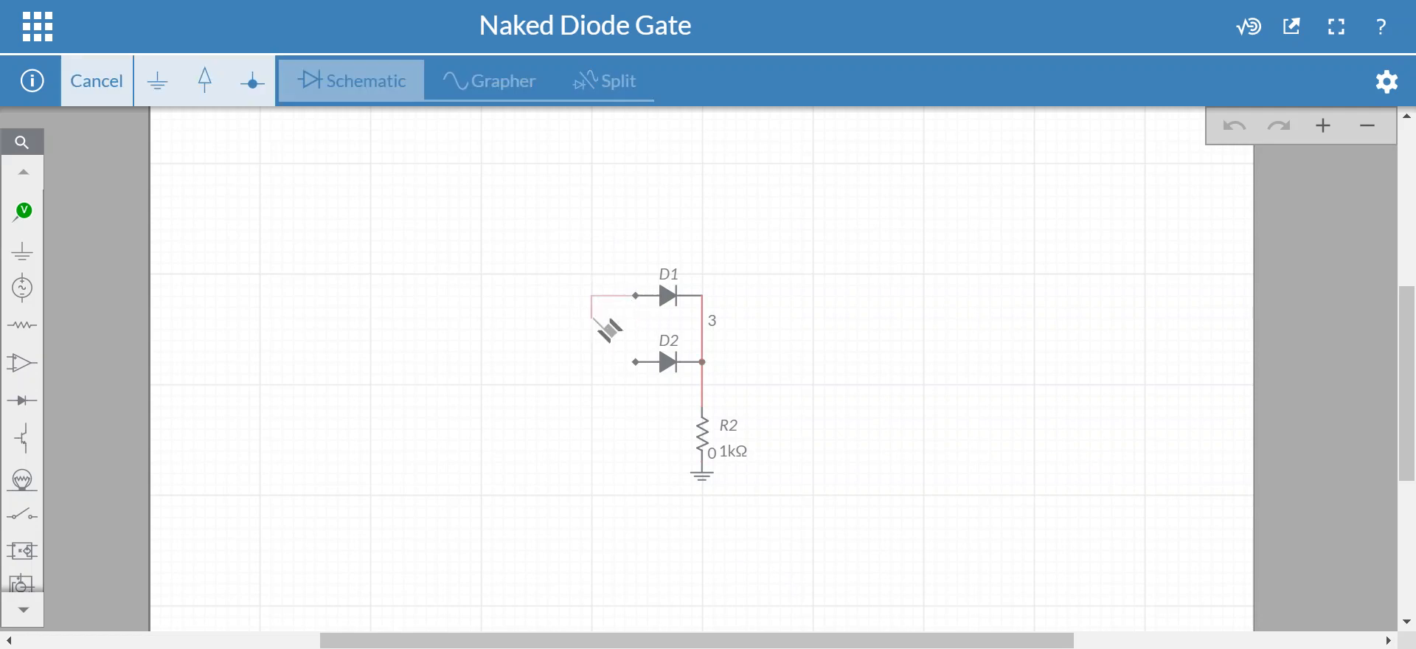
{"action": "key", "text": "Escape"}
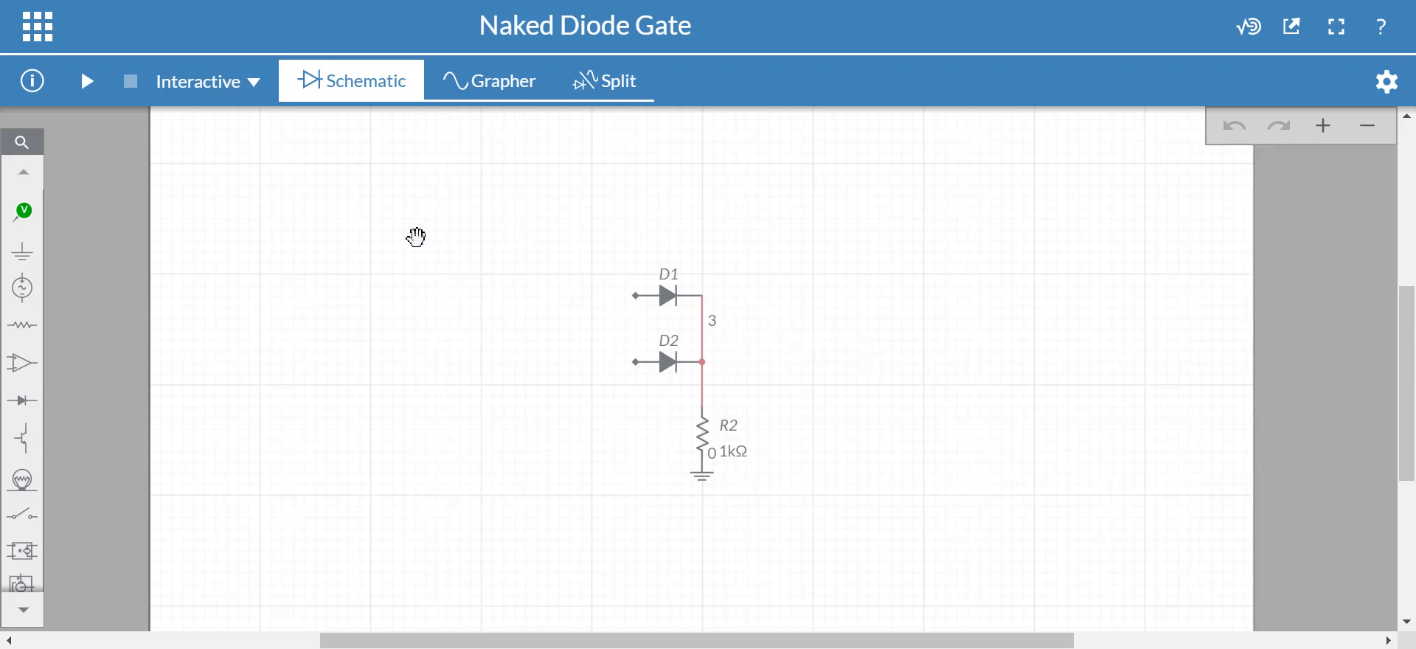
- Return to My Circuits and open the Working Diode Gate circuit in the schematic editor
{"action": "left_click", "coordinate": [34, 32]}
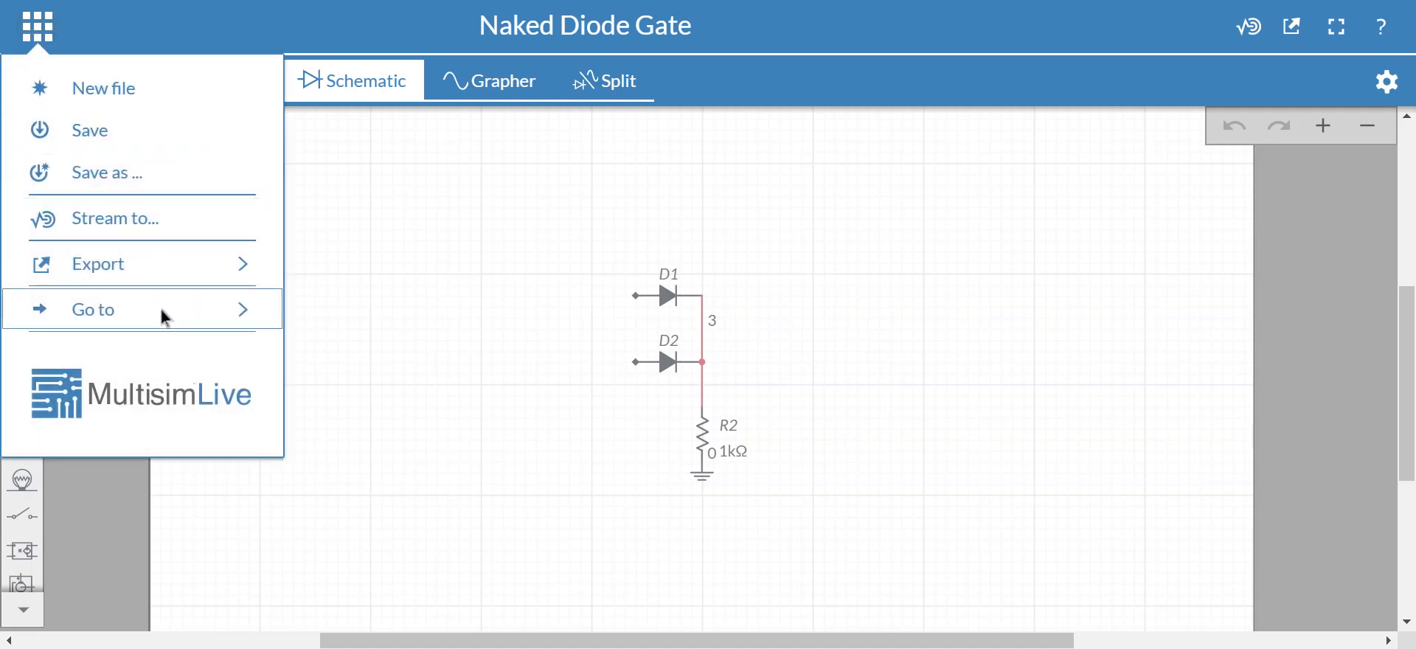
{"action": "mouse_move", "coordinate": [165, 317]}
{"action": "left_click", "coordinate": [369, 317]}
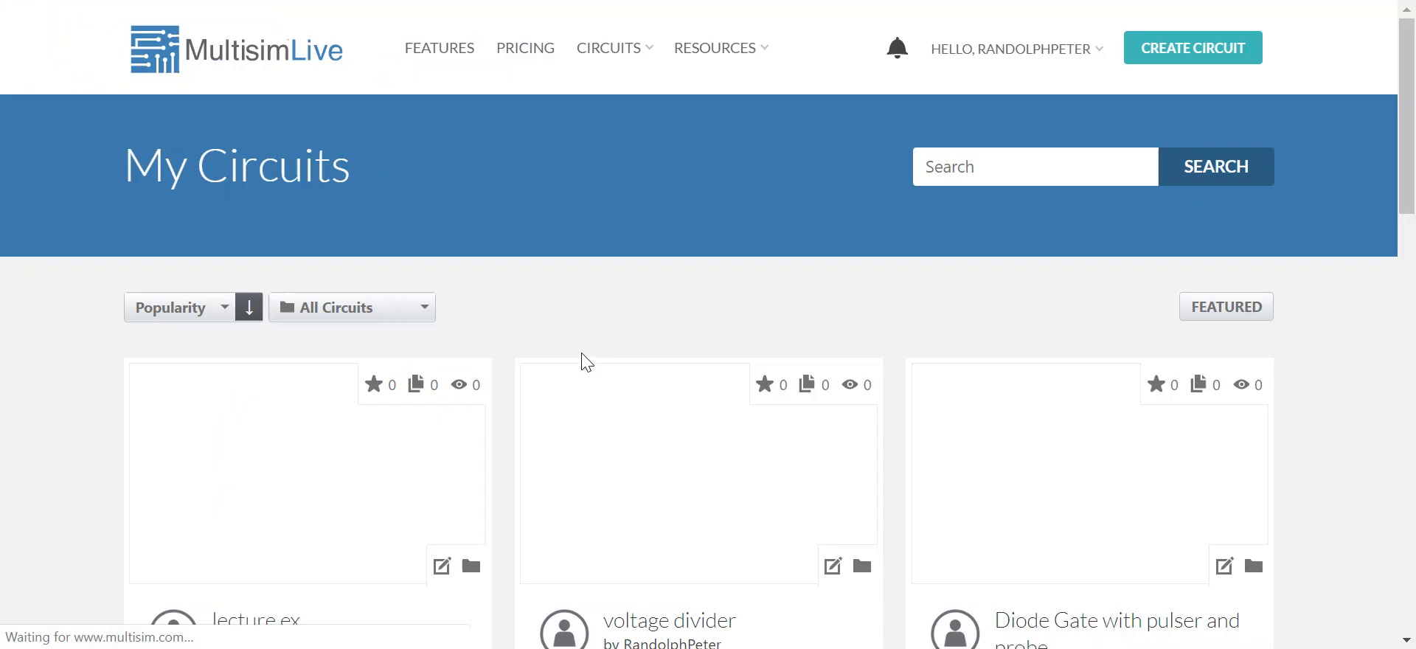
{"action": "left_click_drag", "start_coordinate": [1406, 189], "coordinate": [1407, 453]}
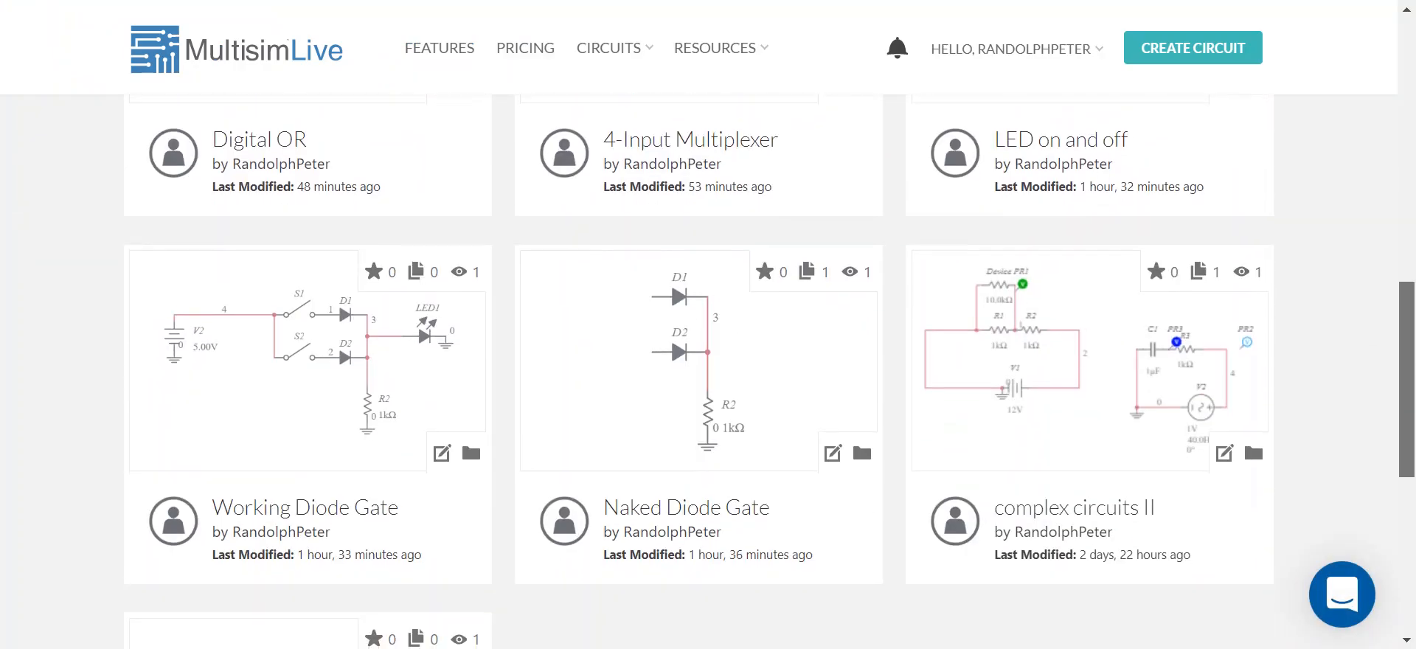
{"action": "left_click", "coordinate": [288, 370]}
{"action": "left_click", "coordinate": [246, 307]}
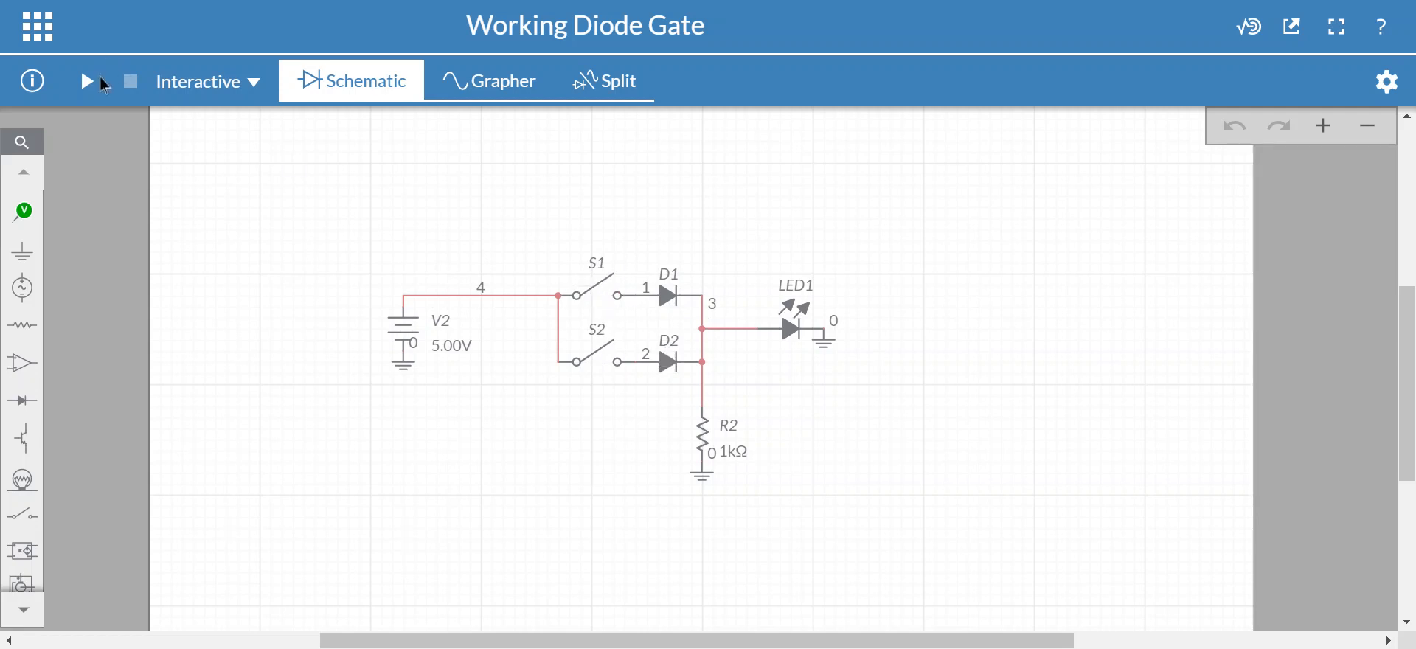
- Try toggling switches S1 and S2 in the idle schematic, ending with both switches open
{"action": "left_click", "coordinate": [598, 293]}
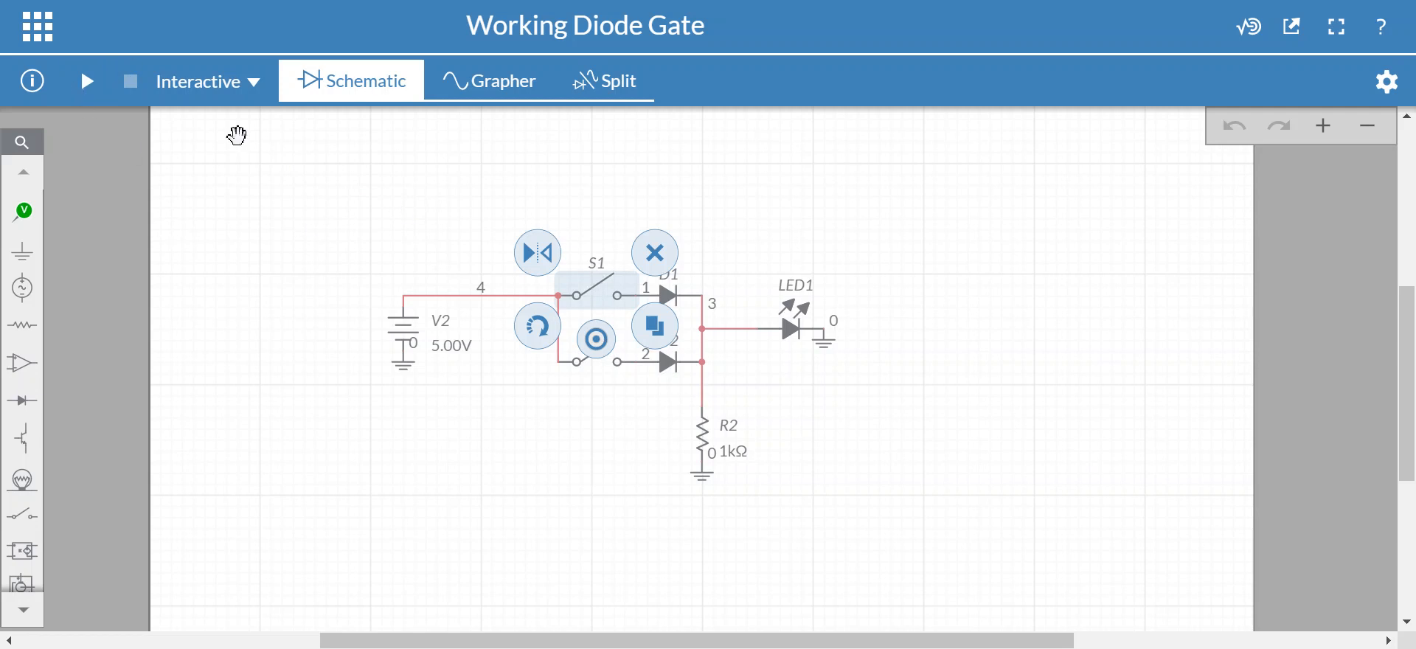
{"action": "left_click", "coordinate": [596, 340]}
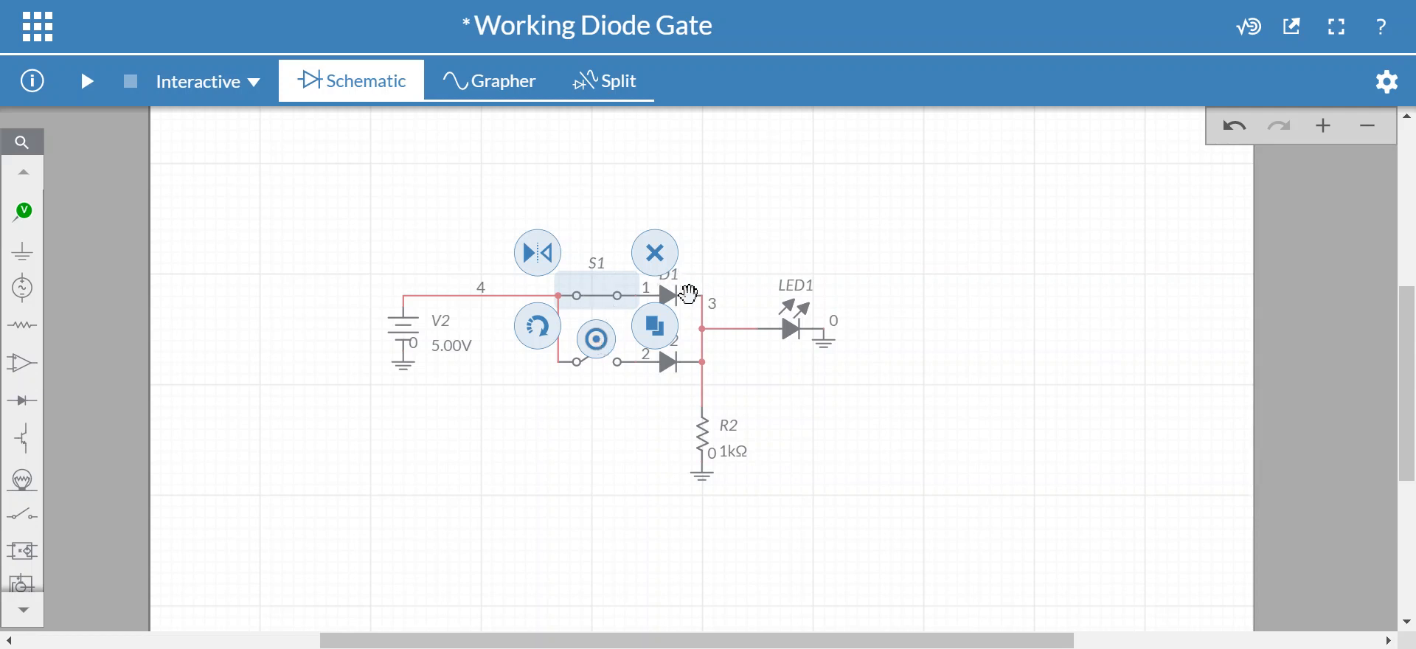
{"action": "left_click", "coordinate": [605, 351]}
{"action": "left_click", "coordinate": [597, 404]}
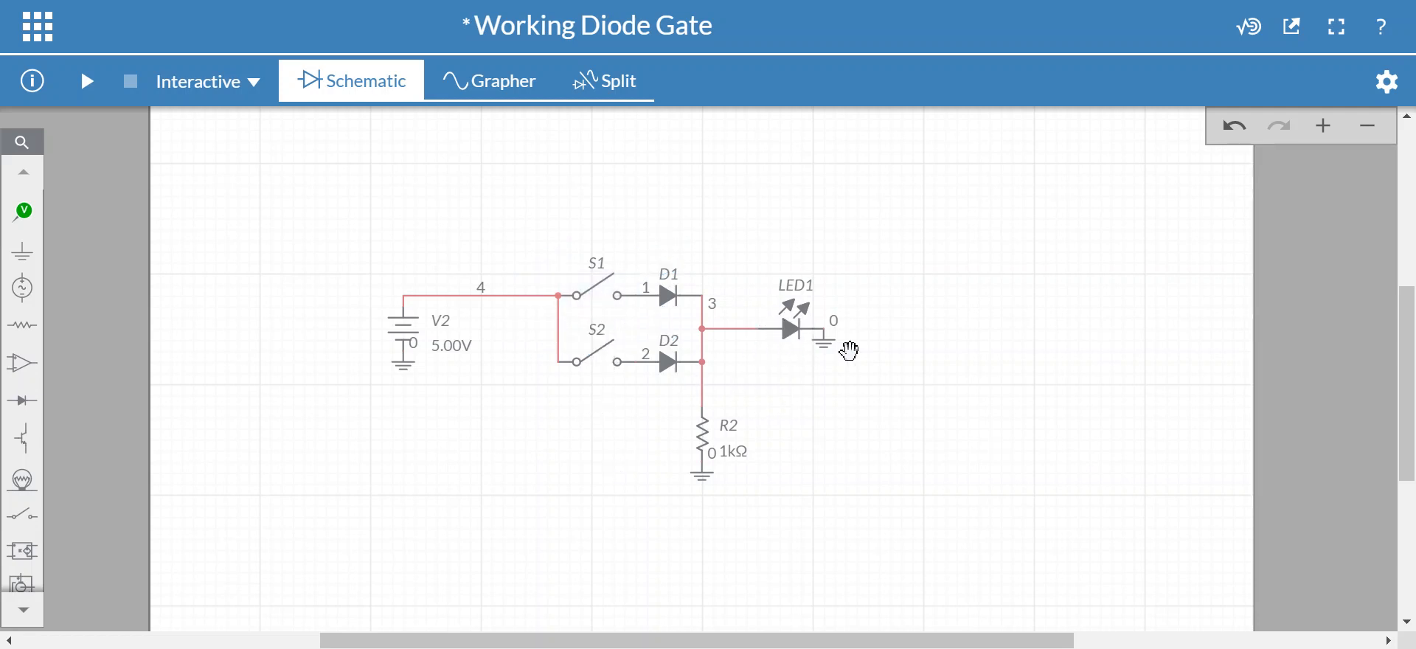
- Run the interactive simulation and test the diode gate with only S1 closed and with only S2 closed
{"action": "left_click", "coordinate": [86, 81]}
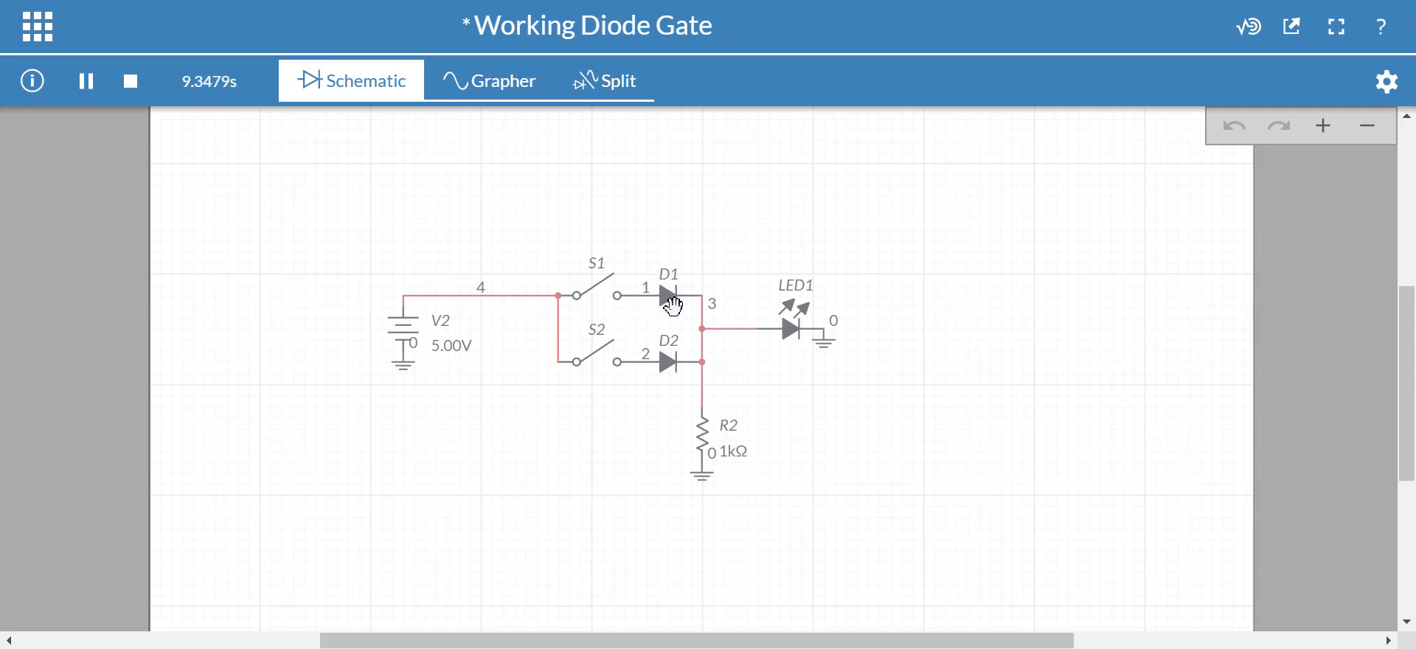
{"action": "left_click", "coordinate": [598, 296]}
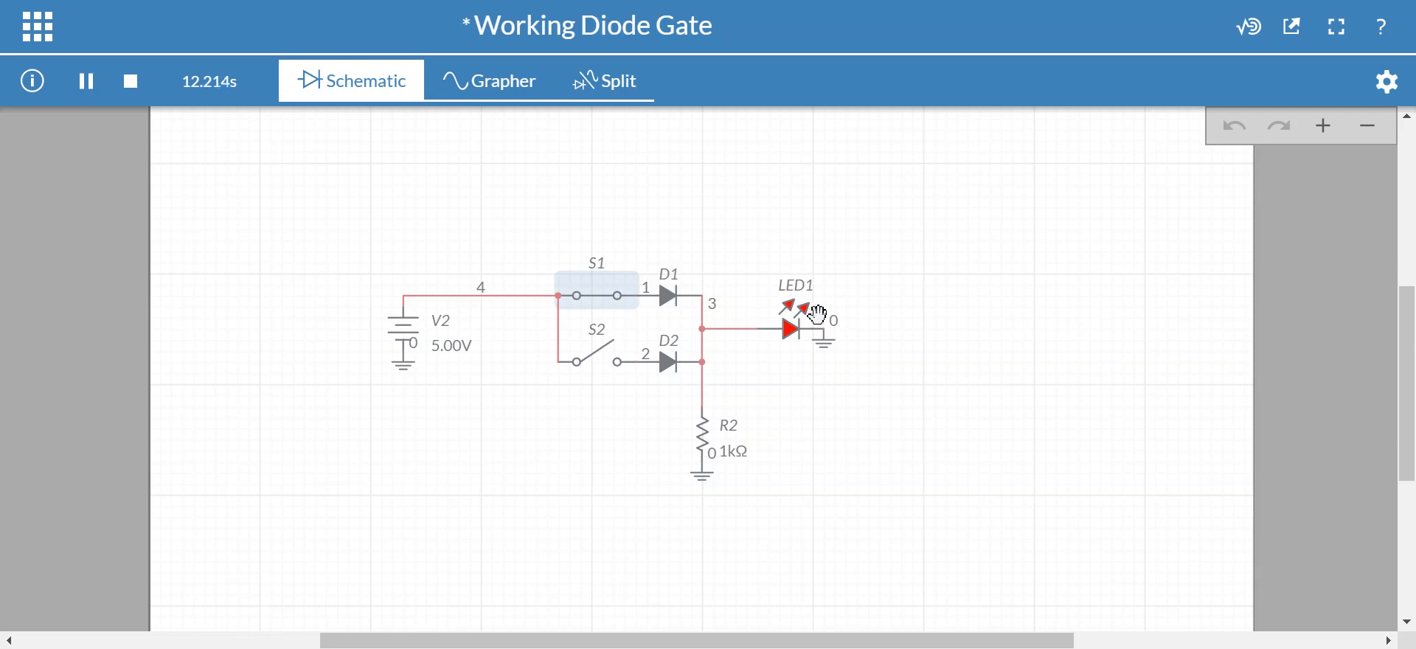
{"action": "left_click", "coordinate": [597, 299]}
{"action": "left_click", "coordinate": [601, 360]}
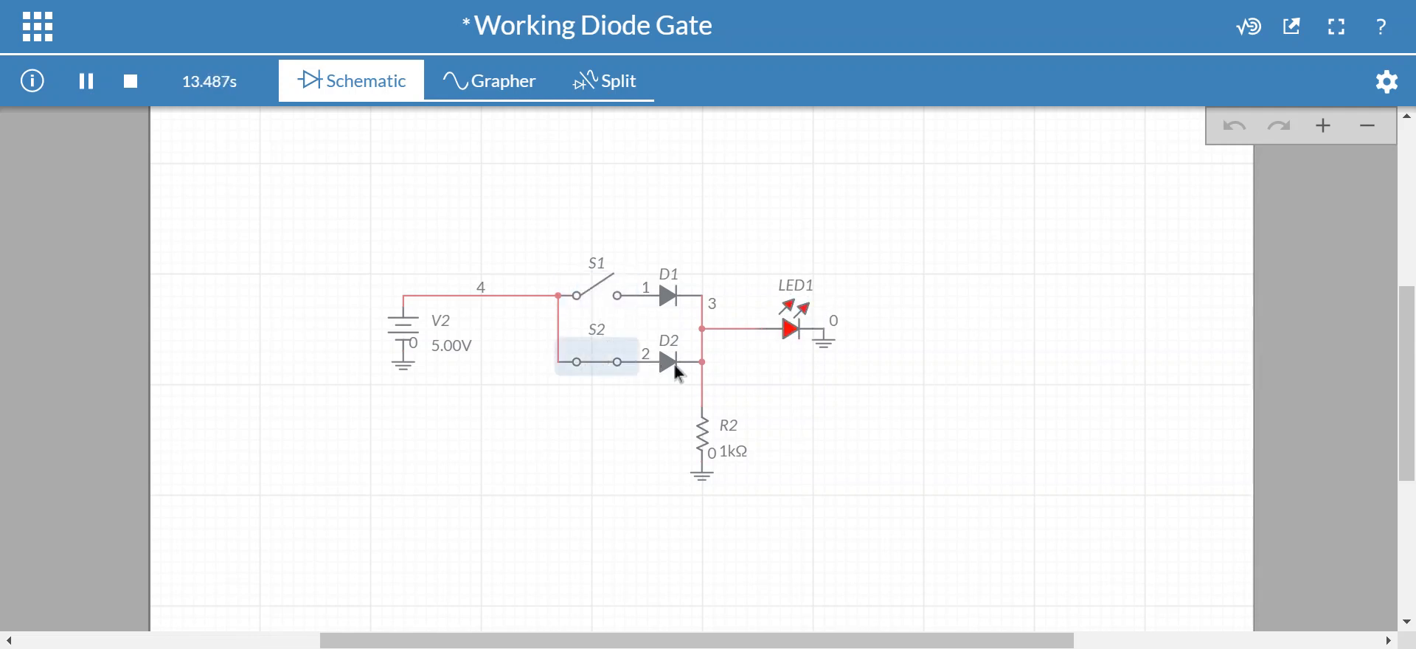
- Test the running gate with S1 and S2 both closed, and open both switches again
{"action": "left_click", "coordinate": [594, 361]}
{"action": "left_click", "coordinate": [590, 290]}
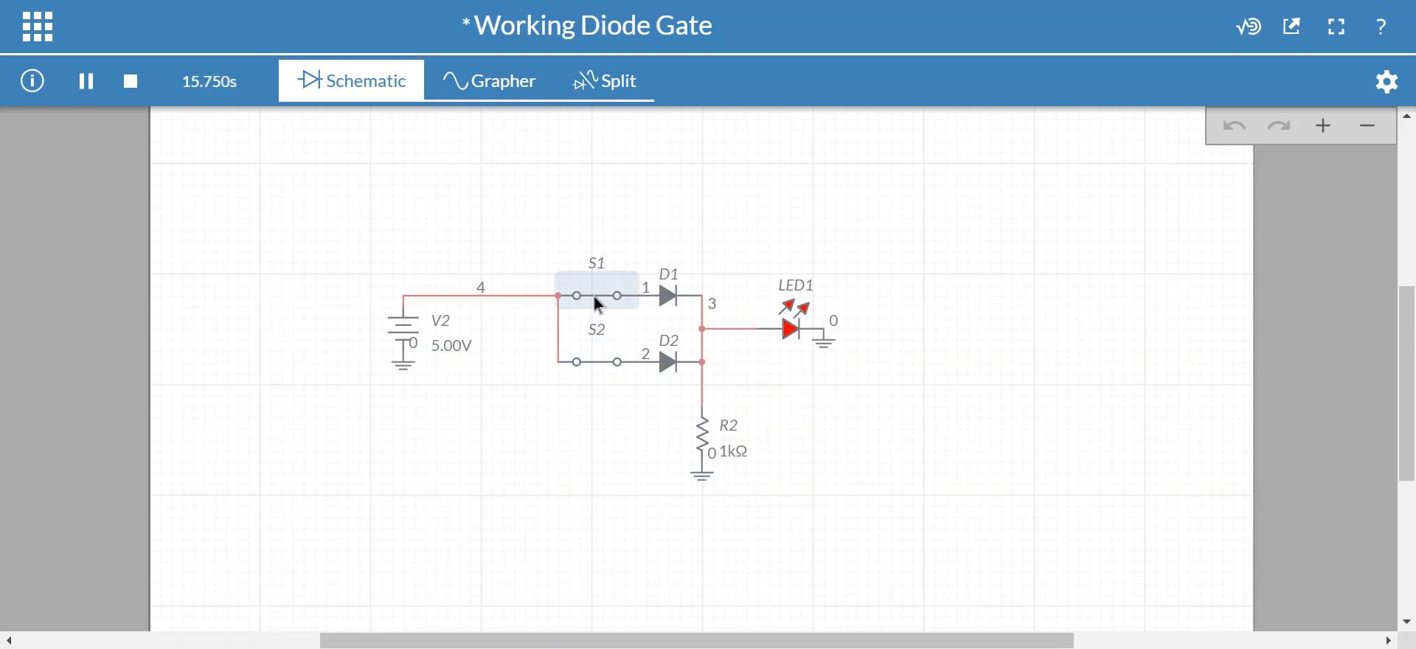
{"action": "left_click", "coordinate": [603, 360]}
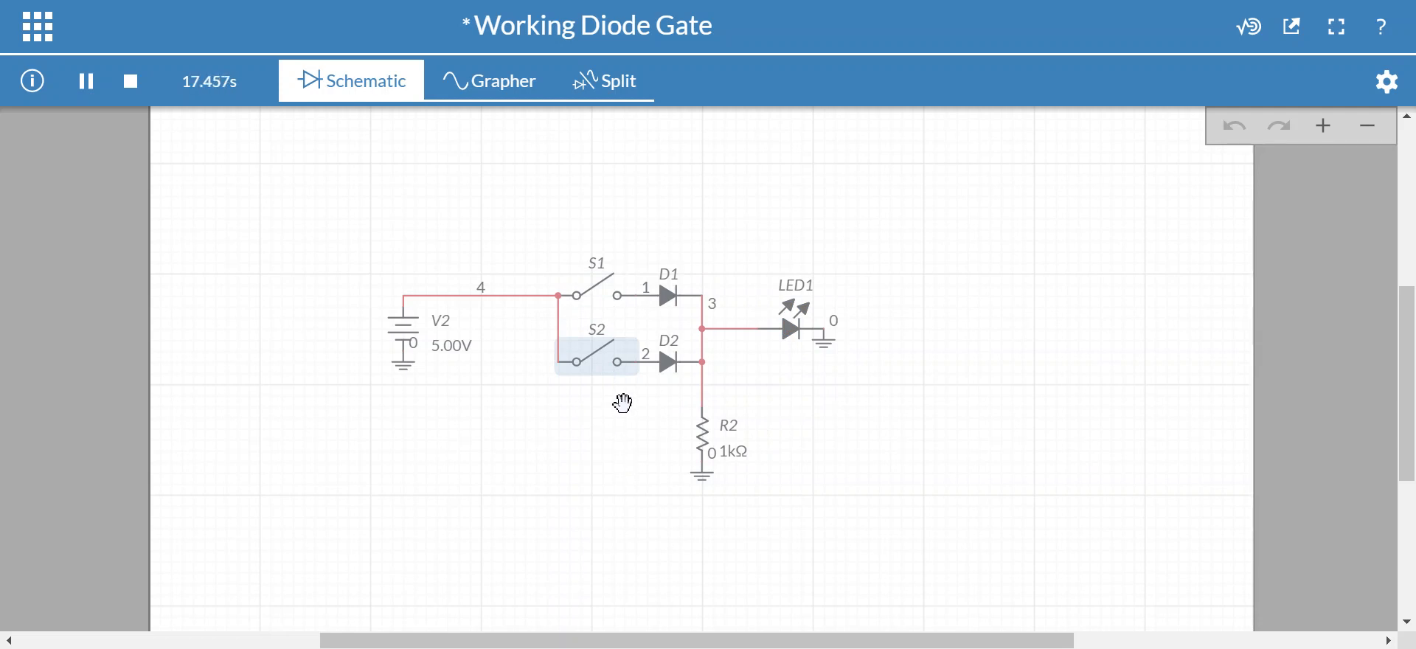
- Close both switches once more, open S2 before S1, and stop the simulation
{"action": "left_click", "coordinate": [601, 360]}
{"action": "left_click", "coordinate": [600, 298]}
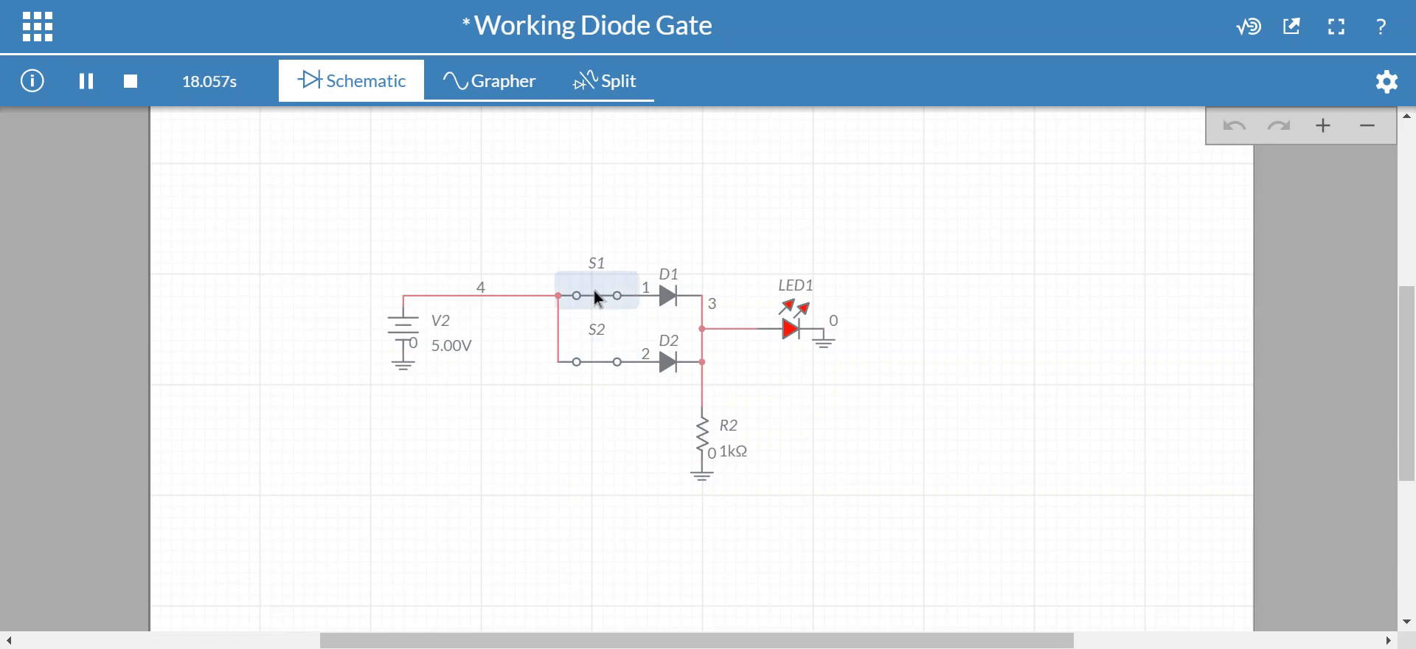
{"action": "left_click", "coordinate": [598, 361]}
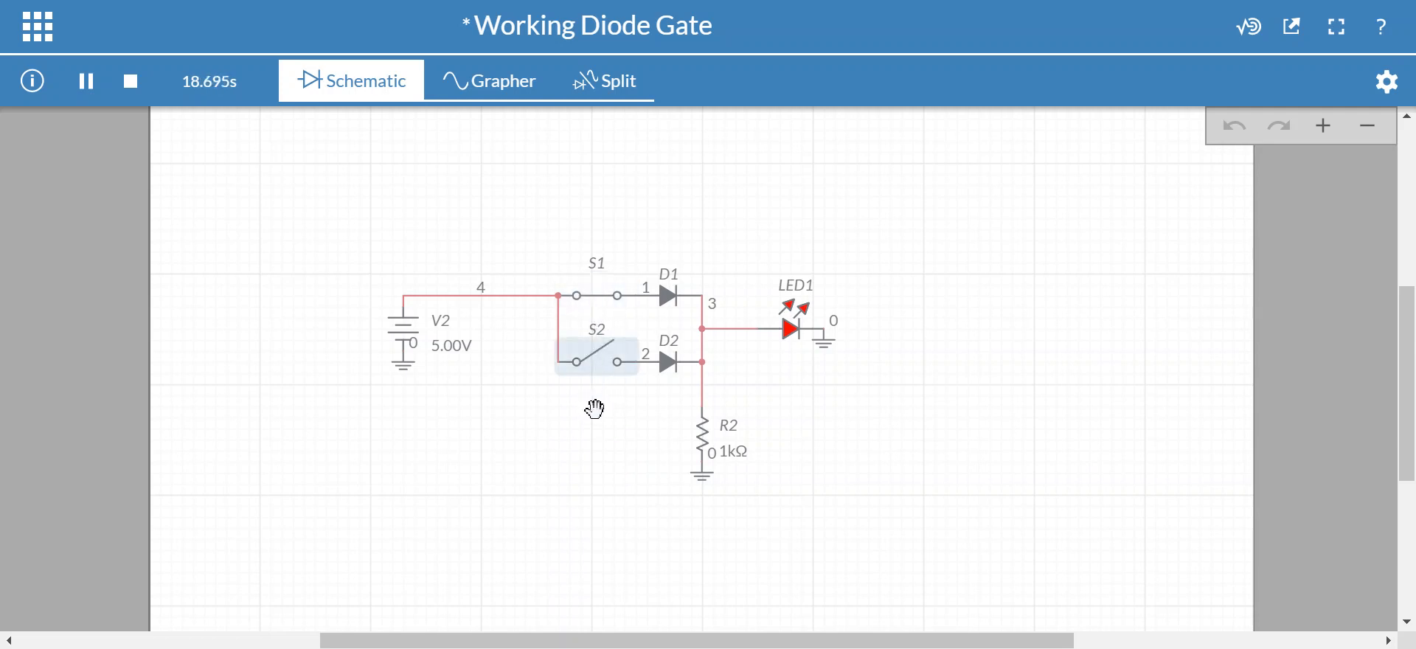
{"action": "left_click", "coordinate": [604, 294]}
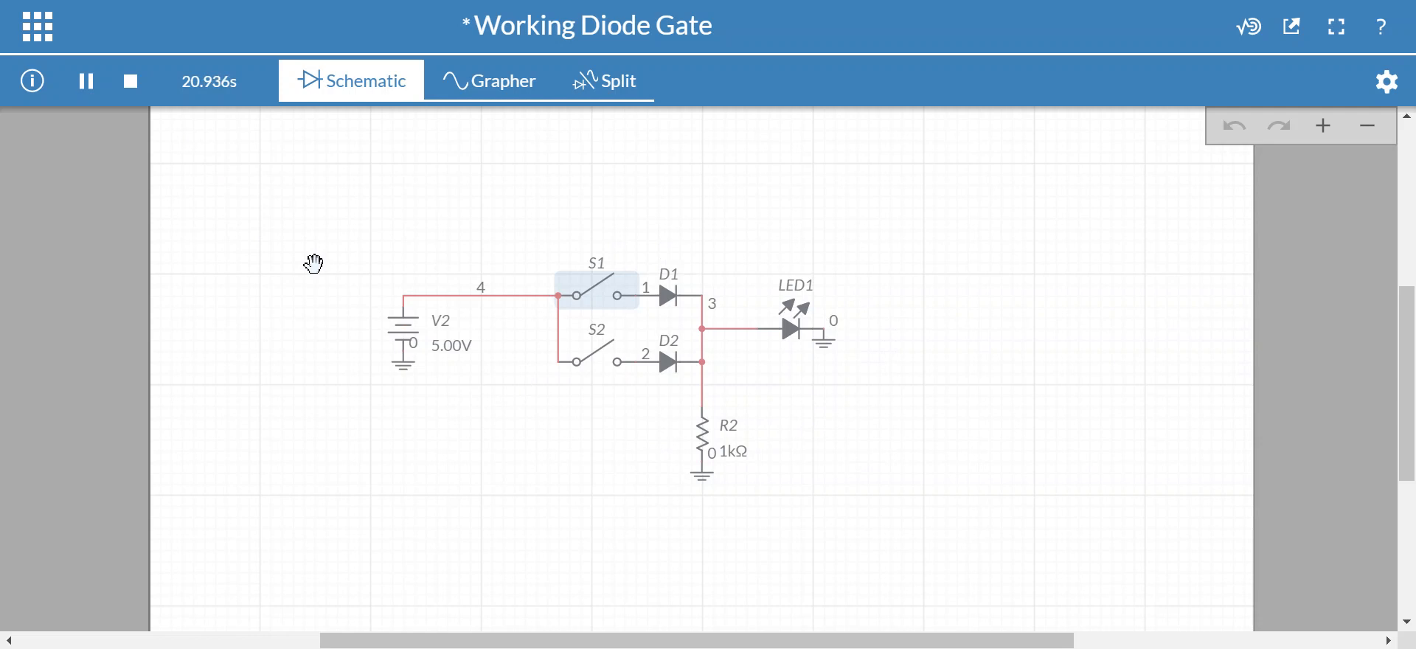
{"action": "left_click", "coordinate": [131, 86]}
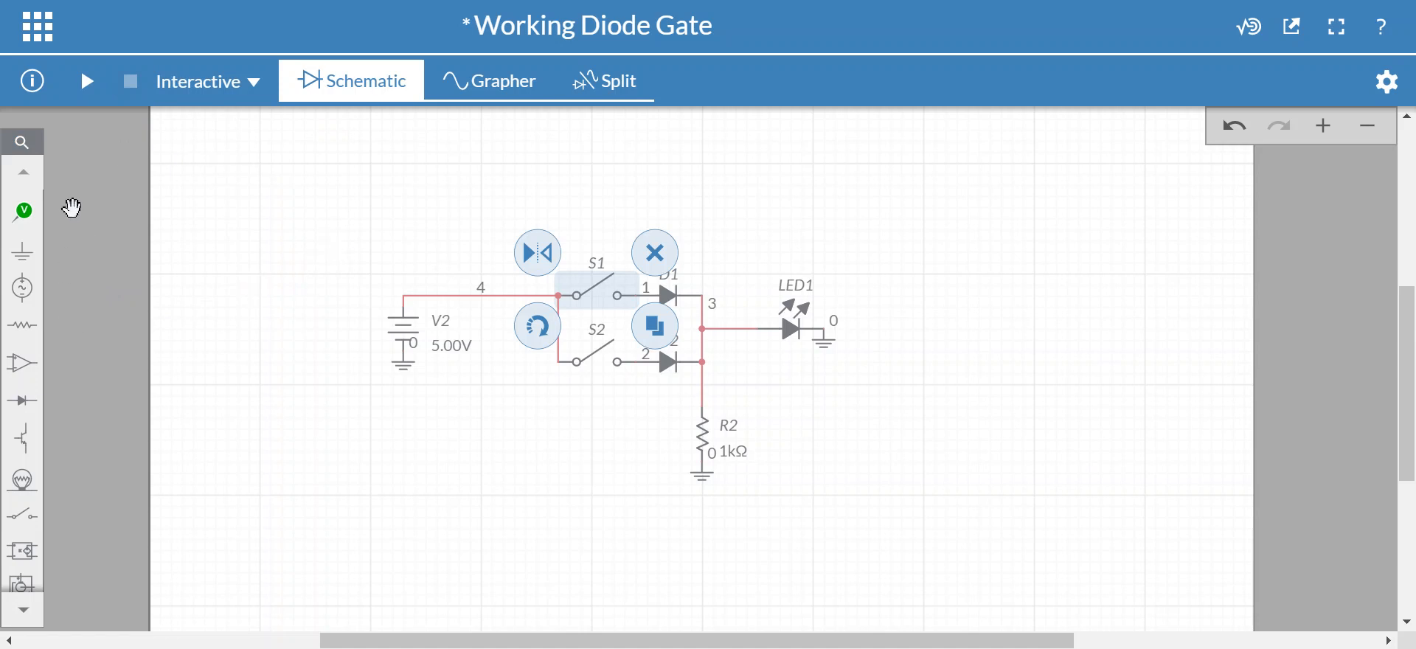
- Discard the changes to Working Diode Gate and open the Diode Gate with pulser and probe circuit from My Circuits
{"action": "left_click", "coordinate": [38, 27]}
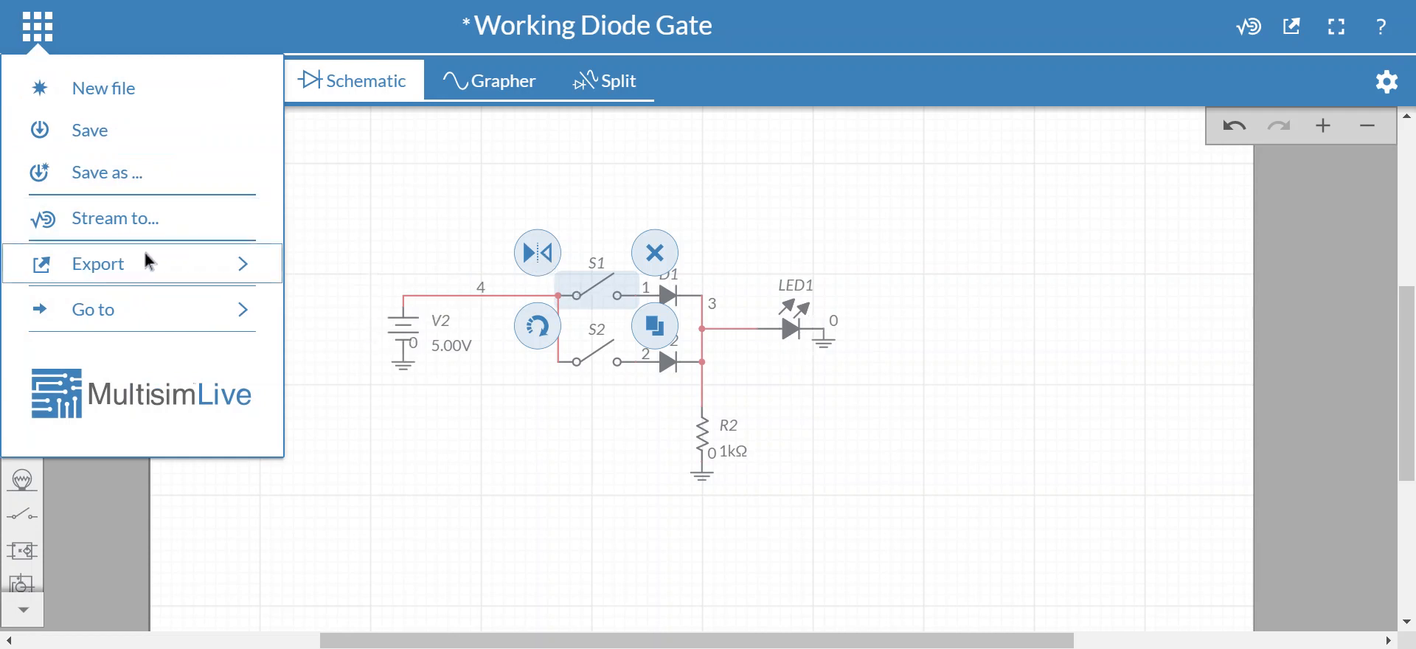
{"action": "mouse_move", "coordinate": [160, 320]}
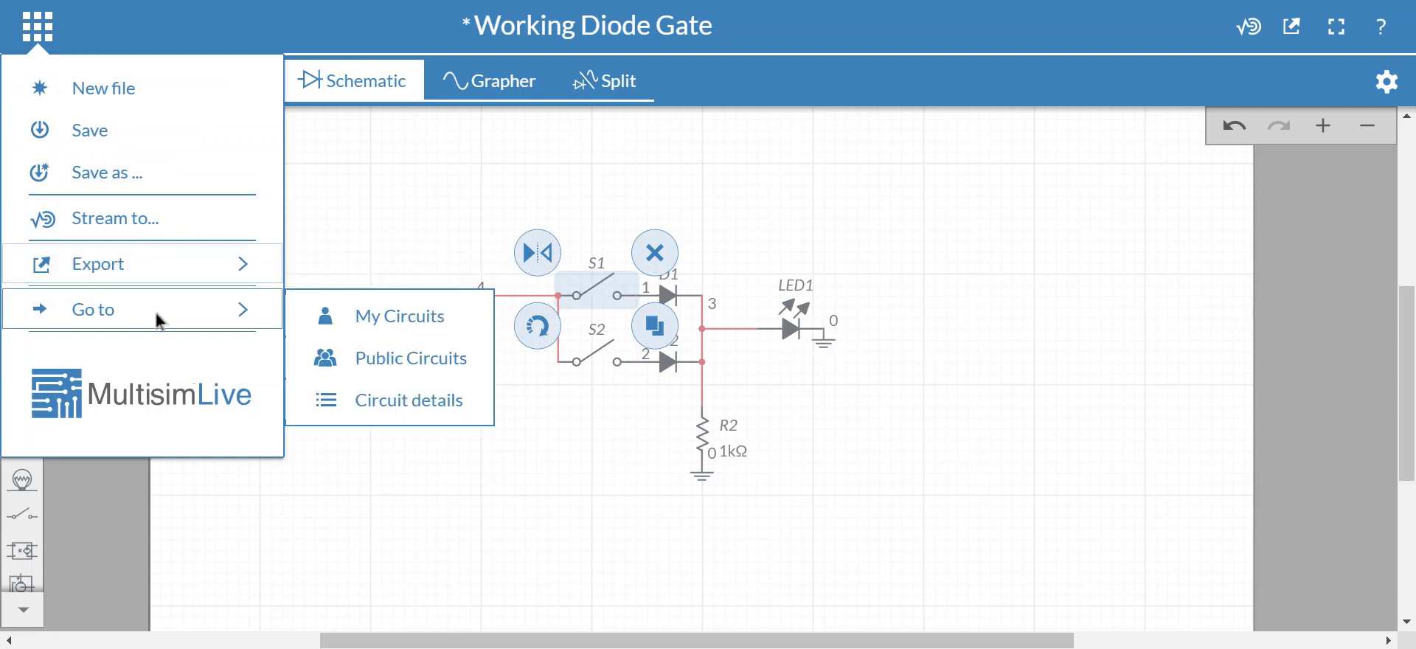
{"action": "left_click", "coordinate": [373, 316]}
{"action": "left_click", "coordinate": [727, 342]}
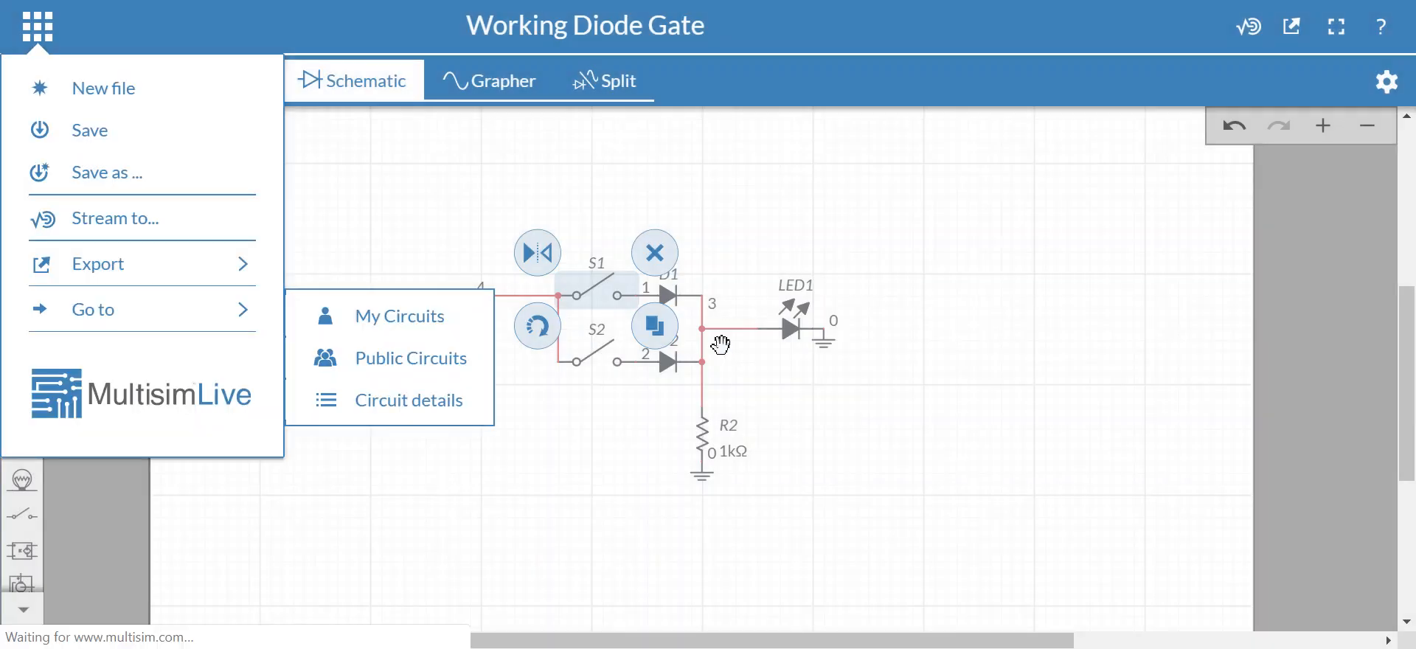
{"action": "left_click", "coordinate": [1047, 468]}
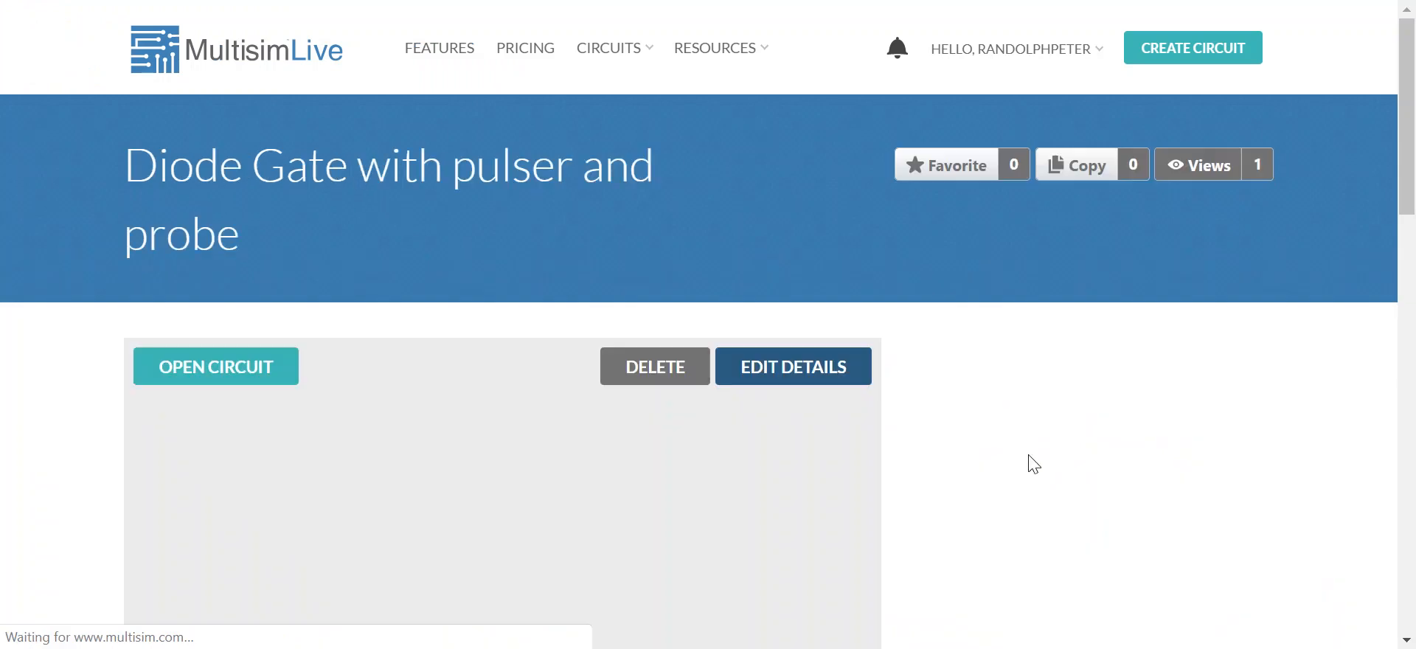
{"action": "left_click", "coordinate": [211, 367]}
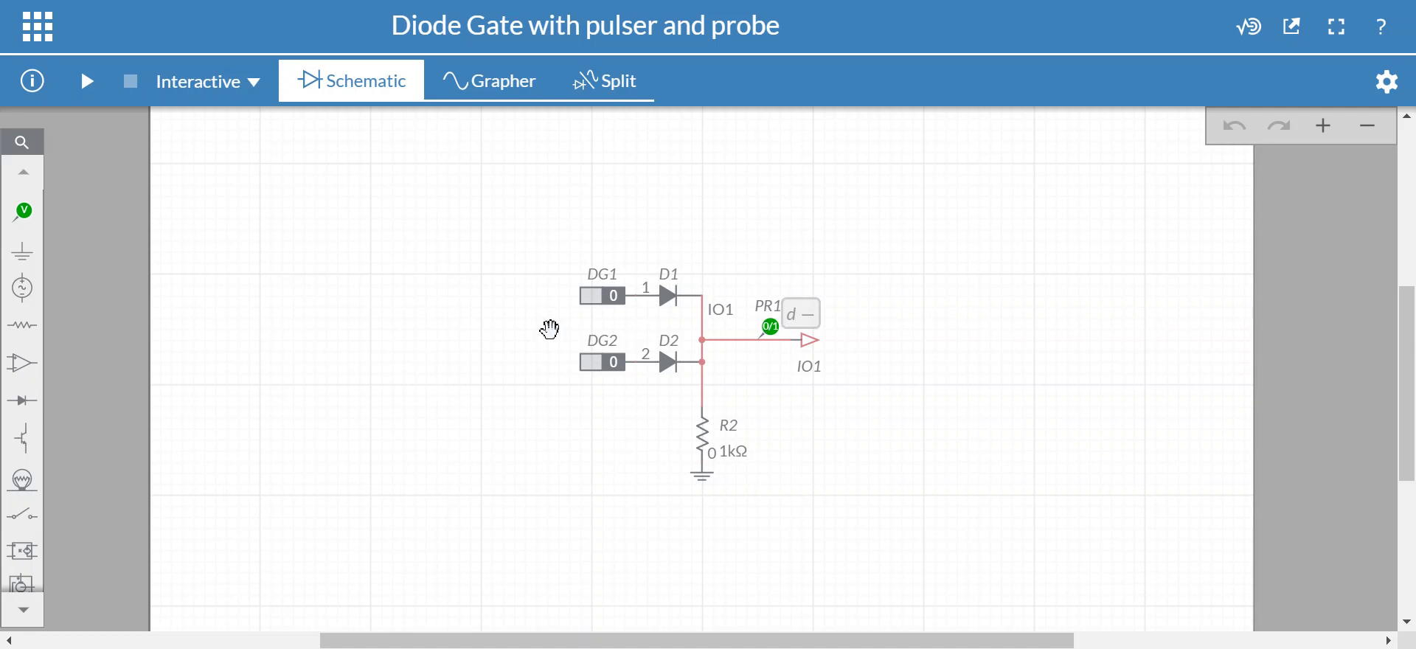
- Run the simulation and switch digital input DG1 to 1 and back to 0
{"action": "left_click", "coordinate": [87, 82]}
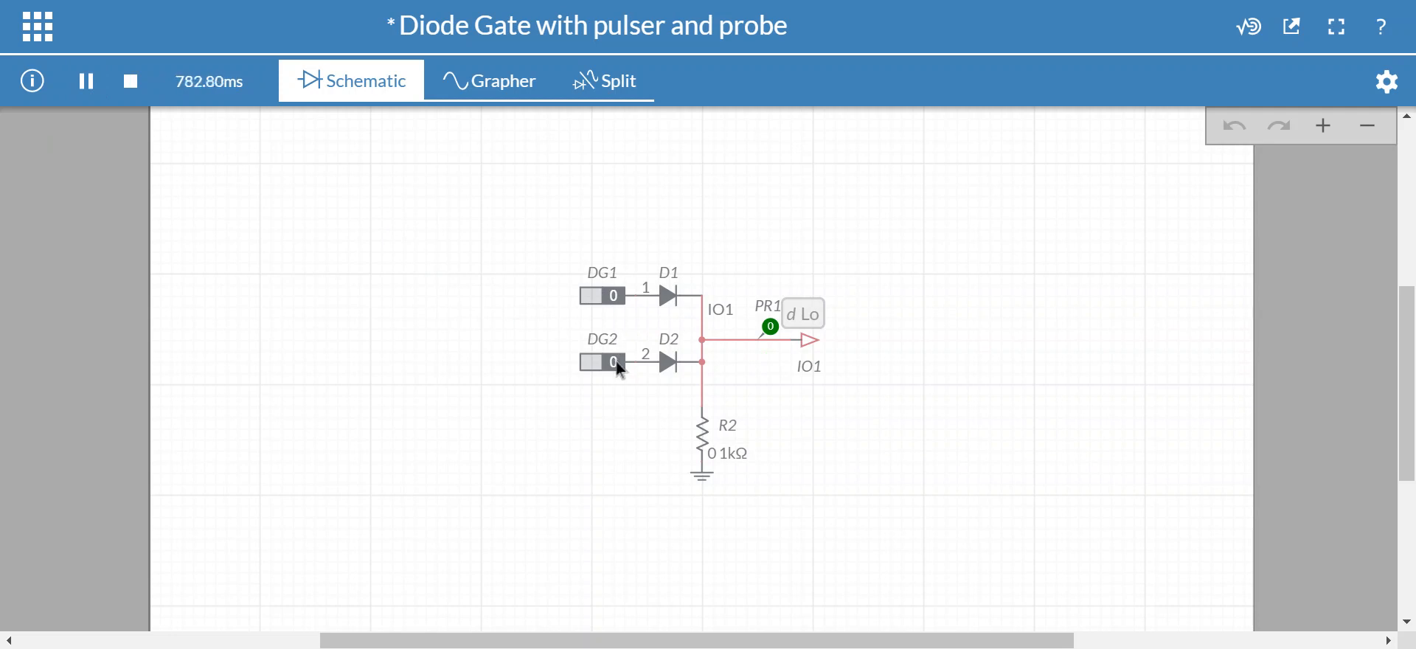
{"action": "left_click", "coordinate": [620, 297]}
{"action": "left_click", "coordinate": [601, 302]}
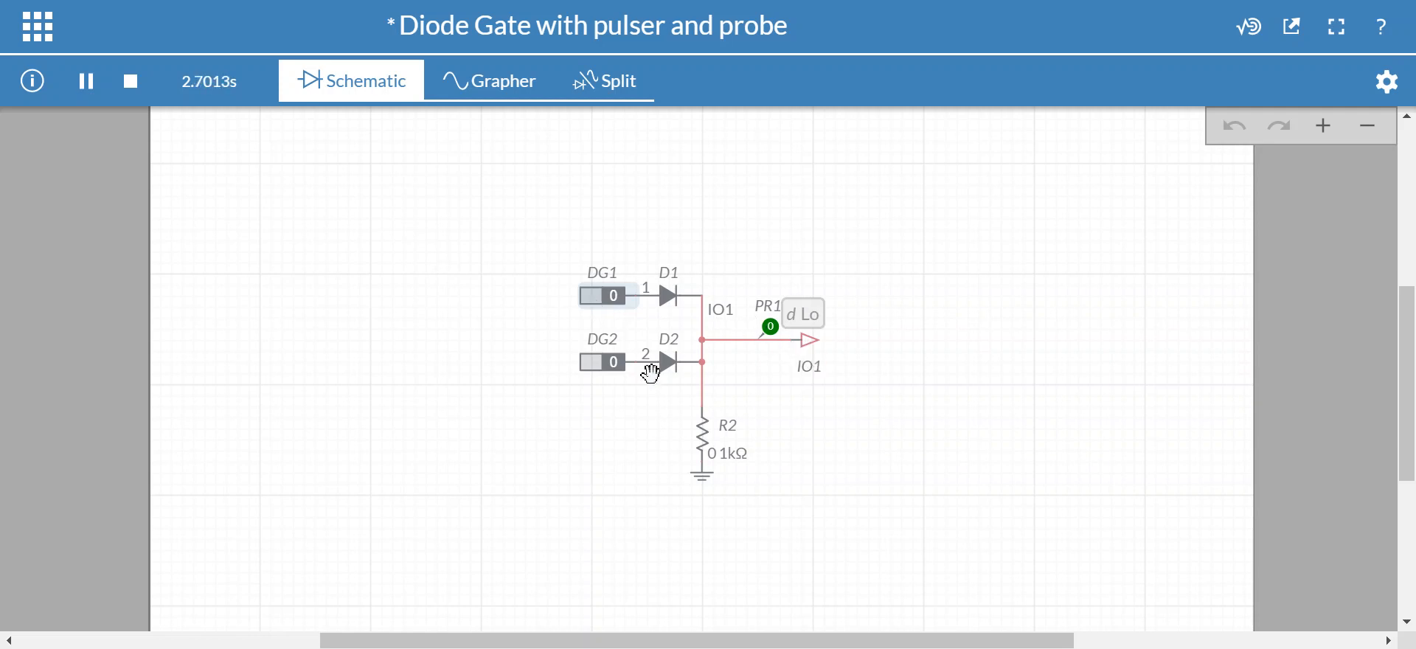
- Set DG2 to 1, add DG1 at 1, and return both digital inputs to 0
{"action": "left_click", "coordinate": [621, 376]}
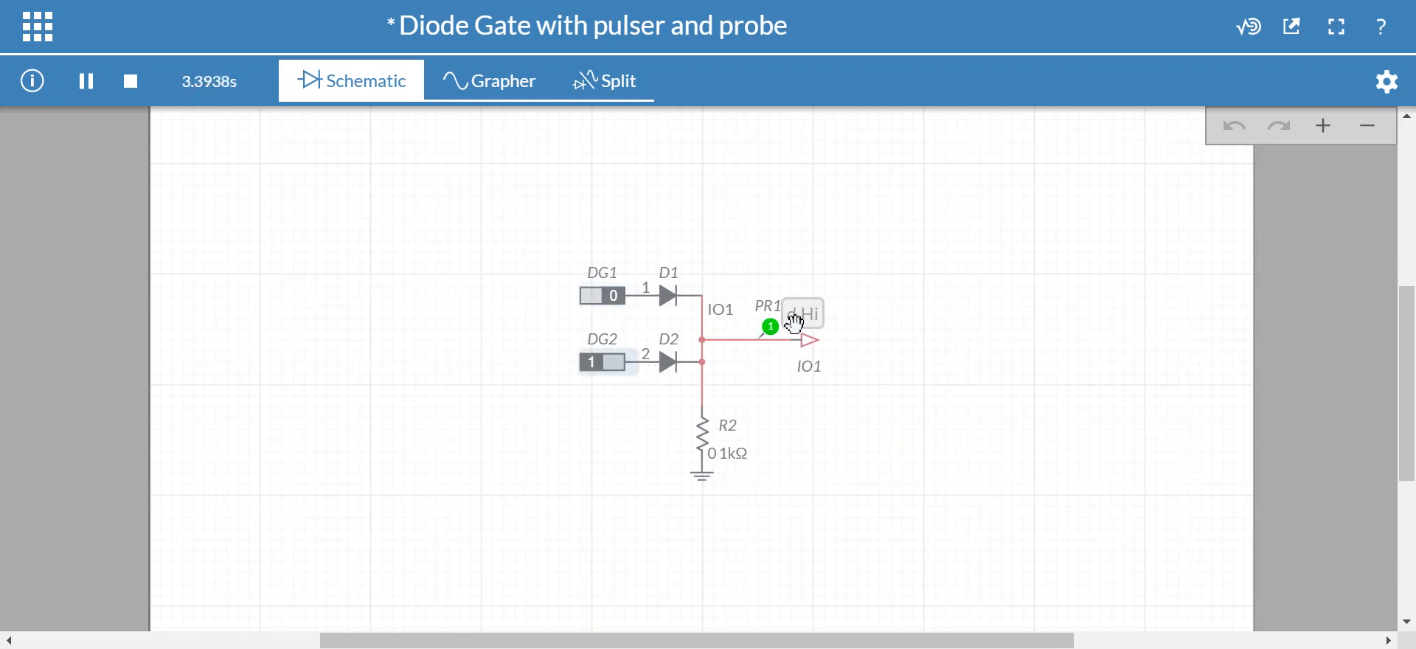
{"action": "left_click", "coordinate": [605, 304]}
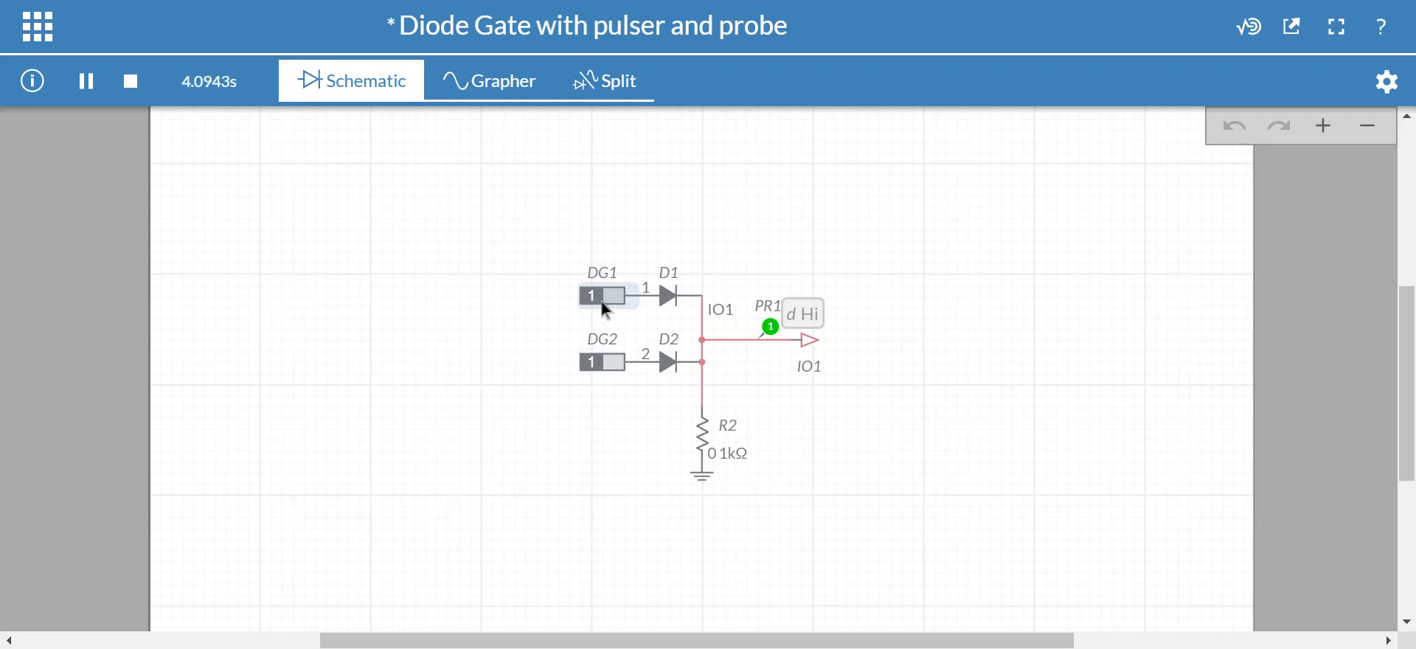
{"action": "left_click", "coordinate": [605, 307]}
{"action": "left_click", "coordinate": [597, 373]}
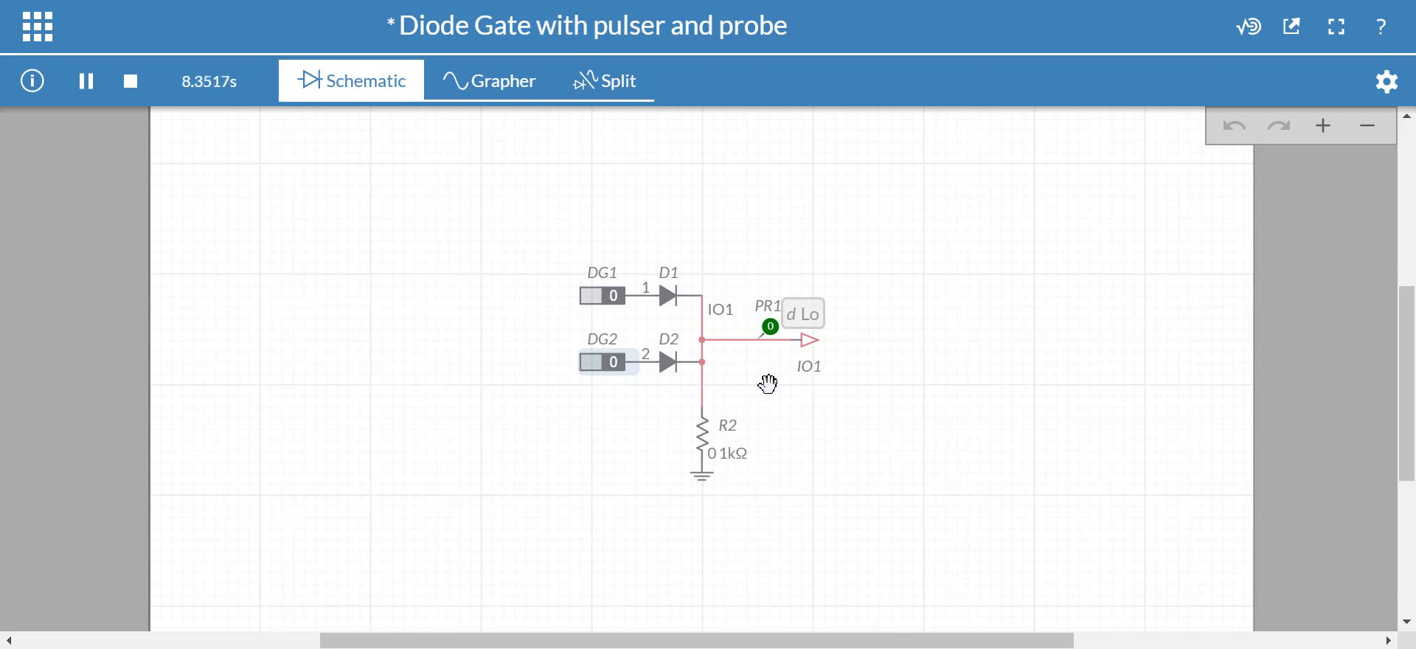
- Stop the diode gate simulation and open the 4-Input Multiplexer circuit from My Circuits
{"action": "left_click", "coordinate": [131, 82]}
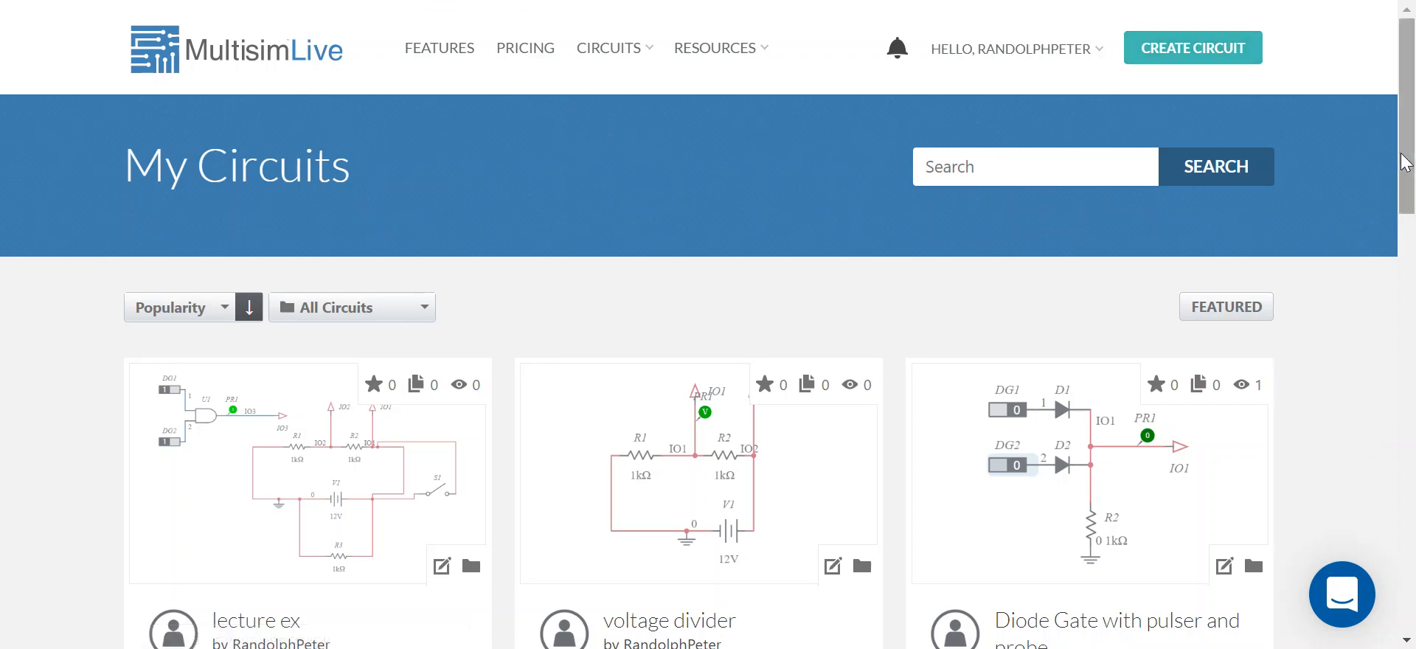
{"action": "scroll", "coordinate": [1403, 163], "scroll_direction": "down", "scroll_amount": 4}
{"action": "scroll", "coordinate": [770, 370], "scroll_direction": "down", "scroll_amount": 6}
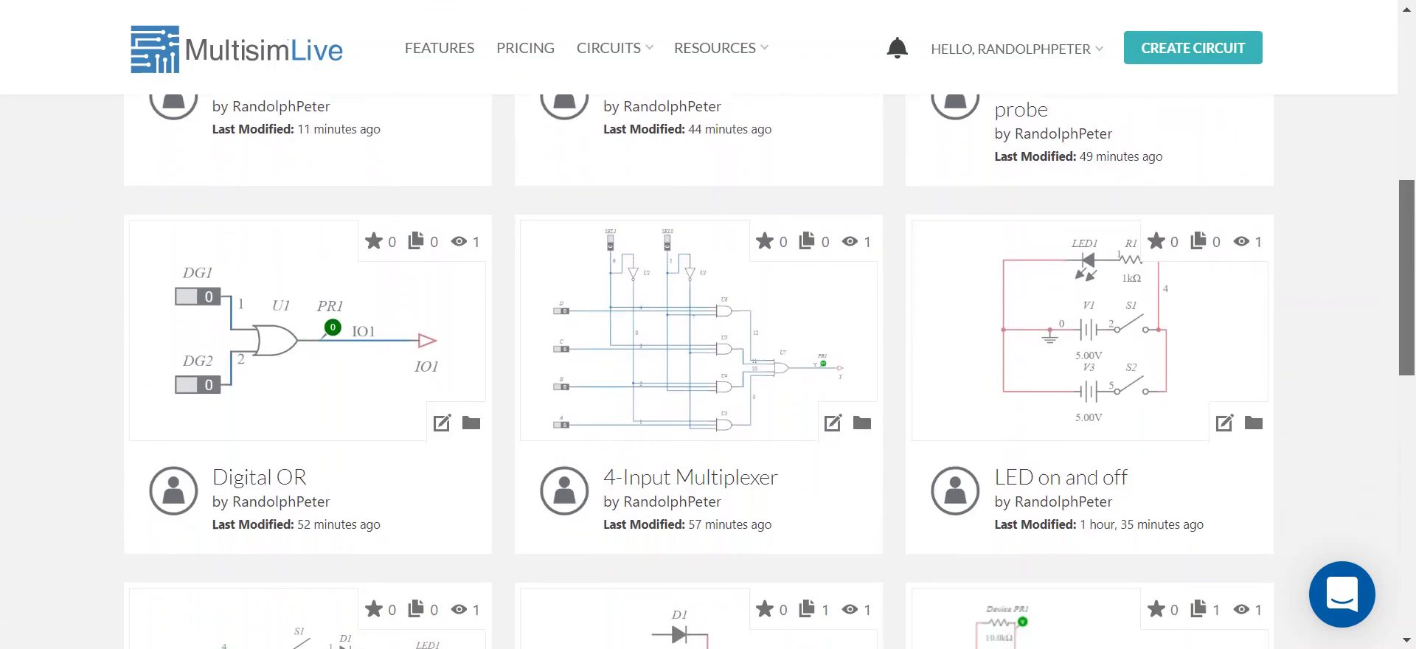
{"action": "left_click", "coordinate": [665, 252]}
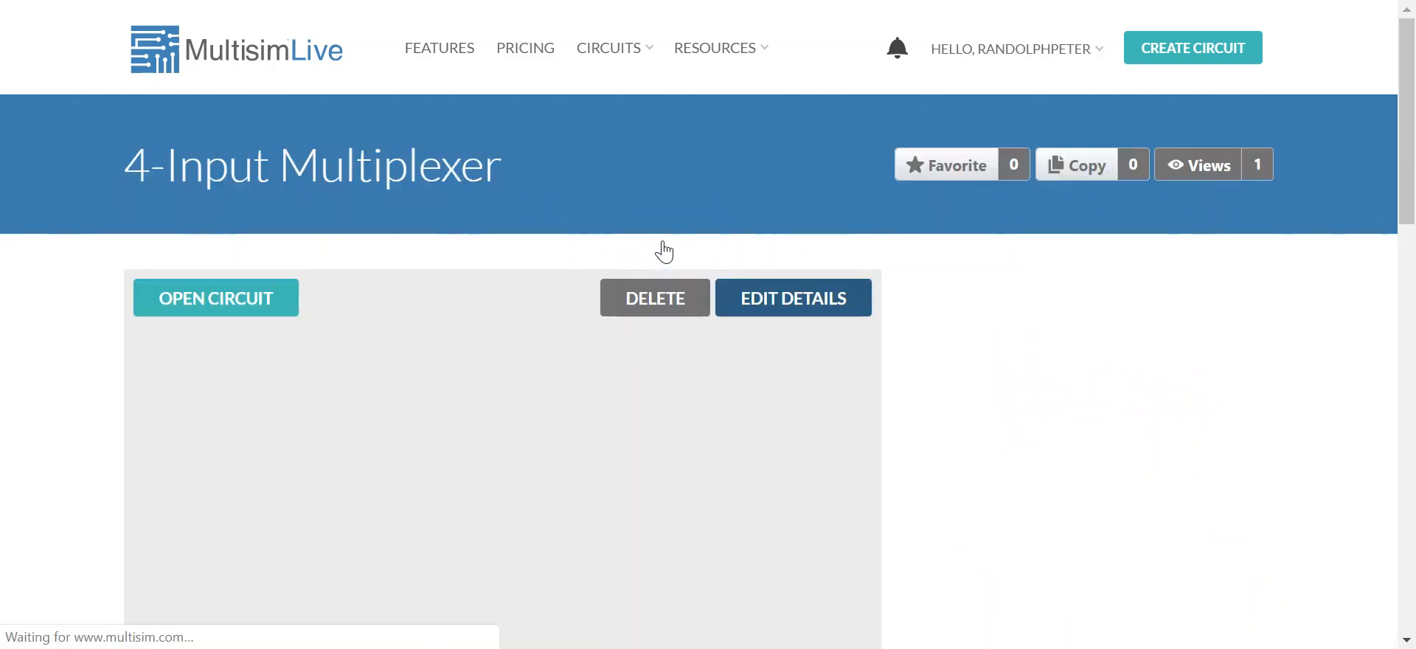
{"action": "left_click", "coordinate": [270, 303]}
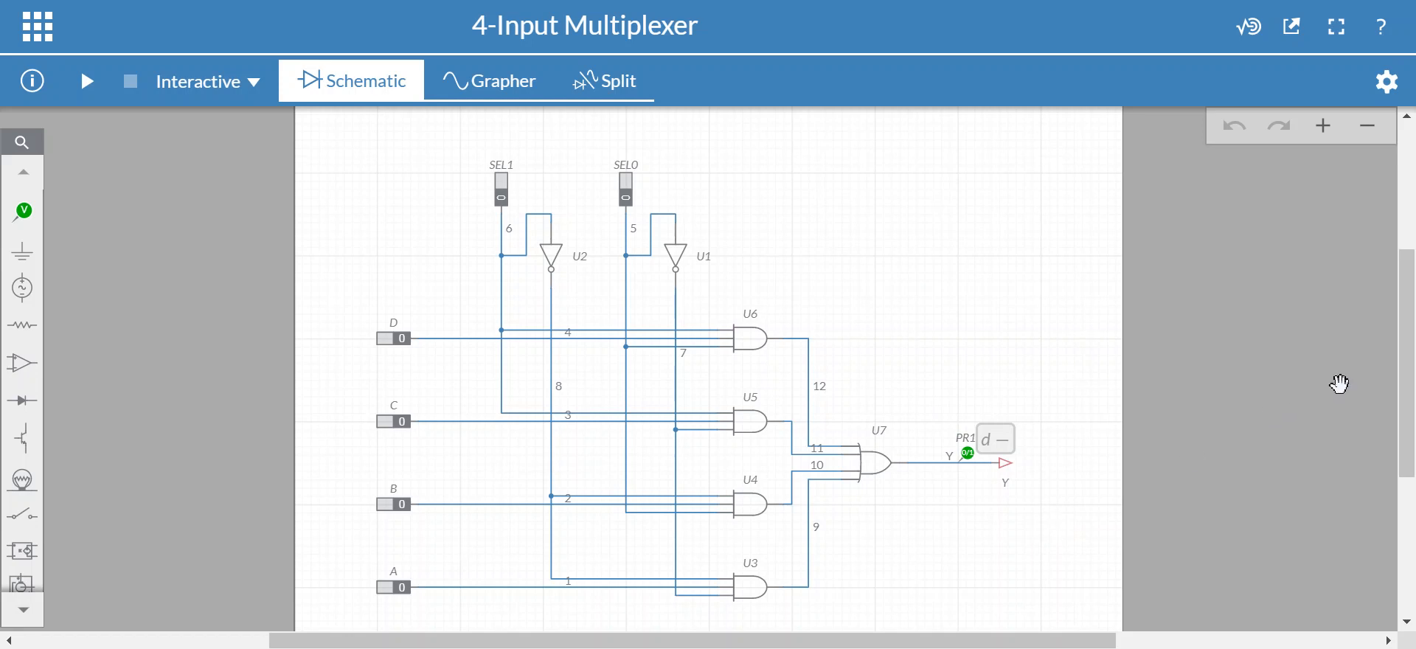
- Run the simulation with both select inputs at 0, switching A, B, C and D to 1 and back to 0 in turn
{"action": "left_click_drag", "start_coordinate": [1407, 375], "coordinate": [1408, 389]}
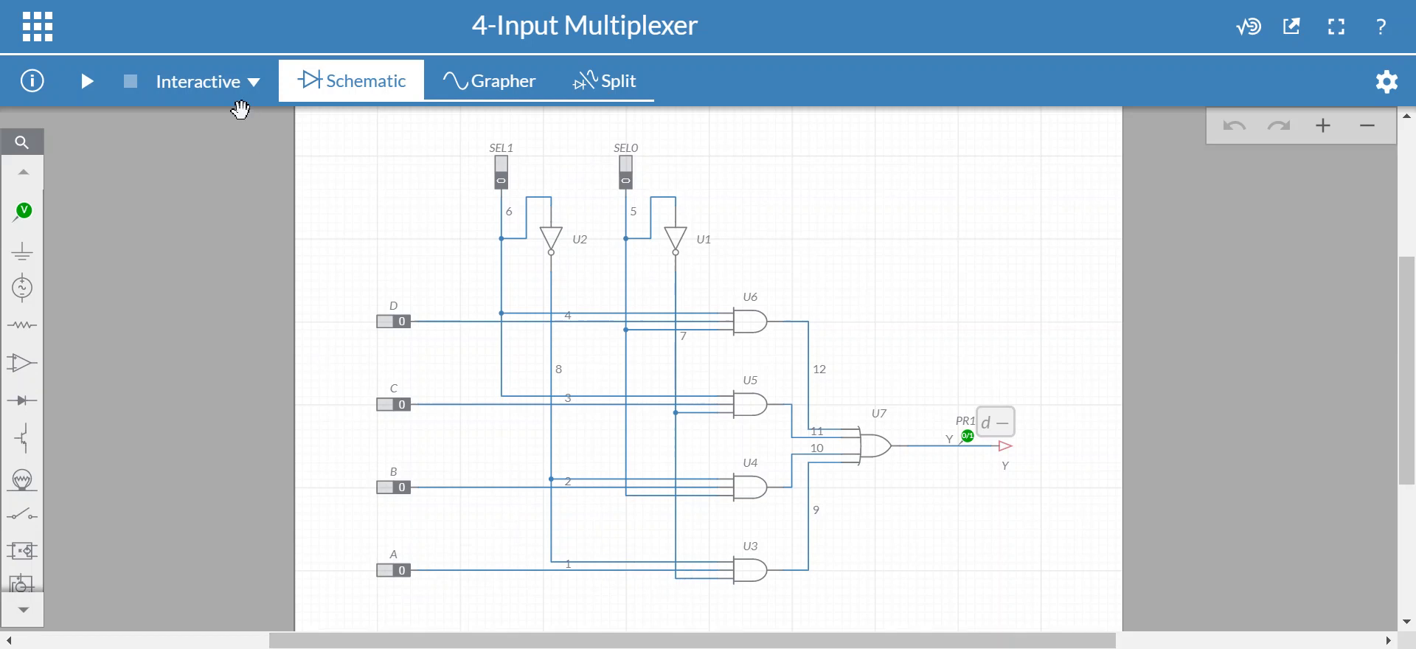
{"action": "left_click", "coordinate": [87, 82]}
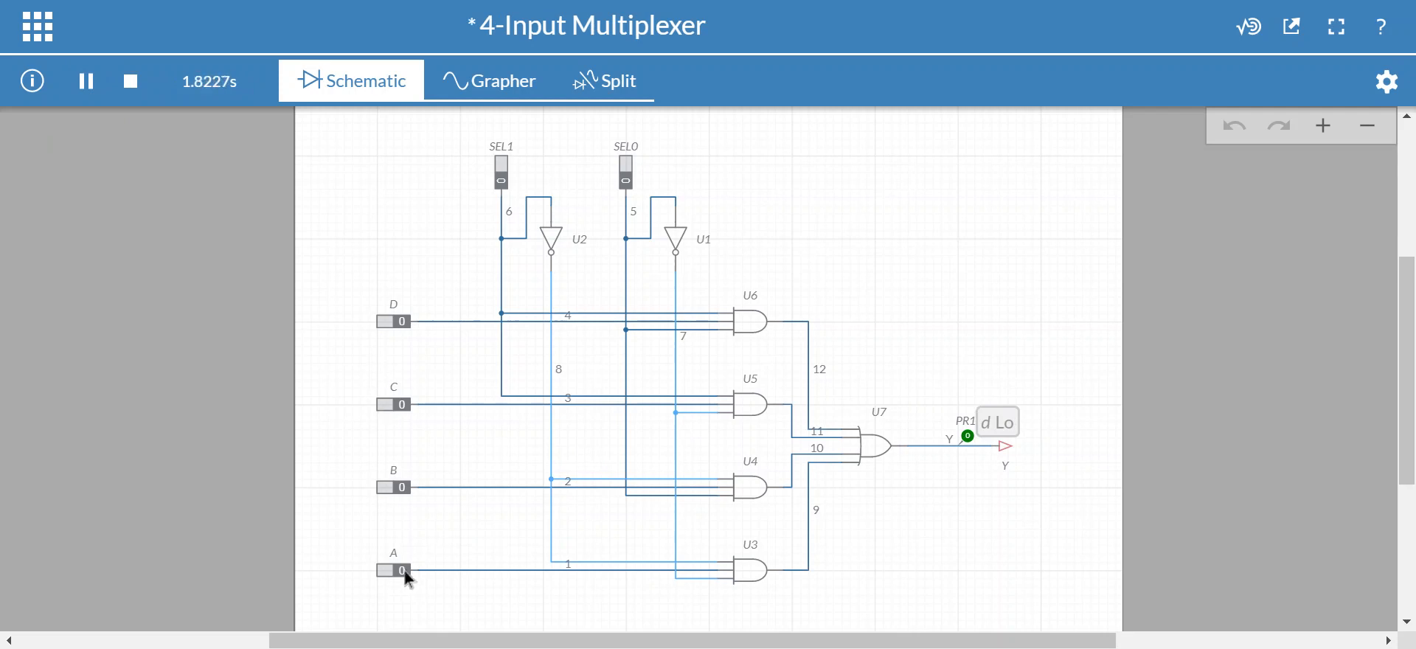
{"action": "left_click", "coordinate": [405, 571]}
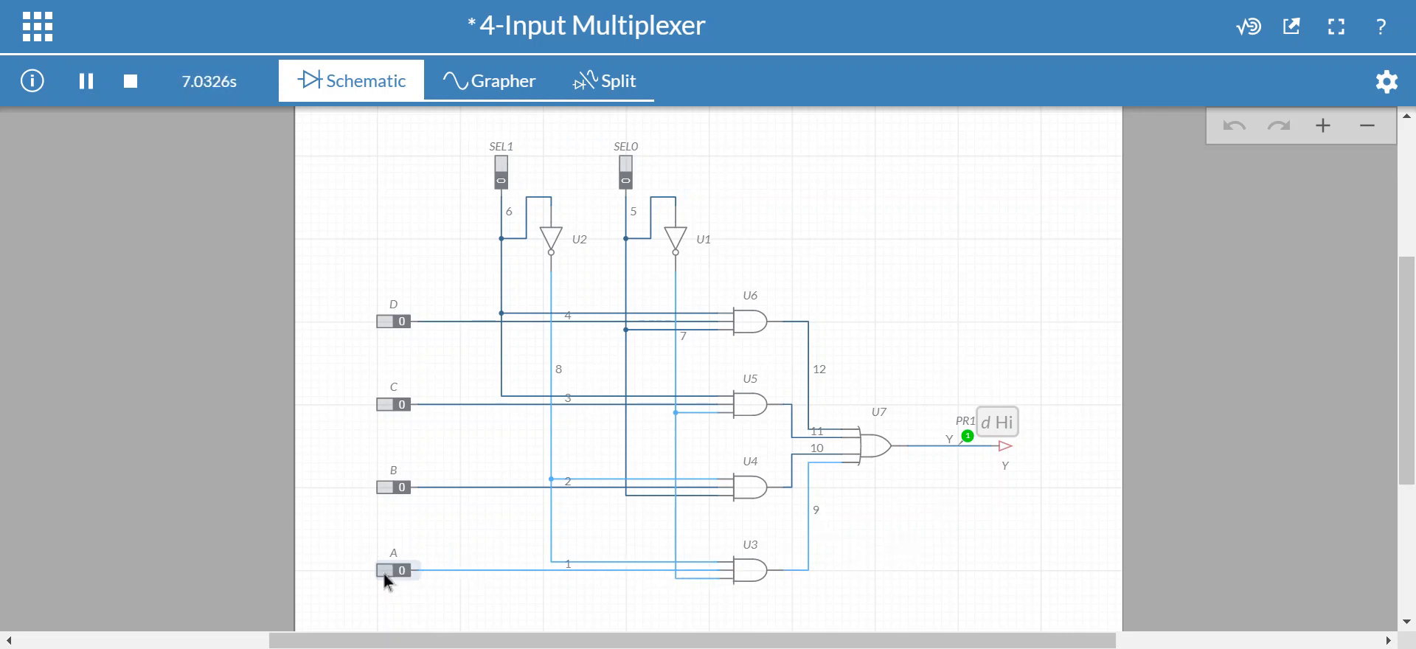
{"action": "left_click", "coordinate": [405, 501]}
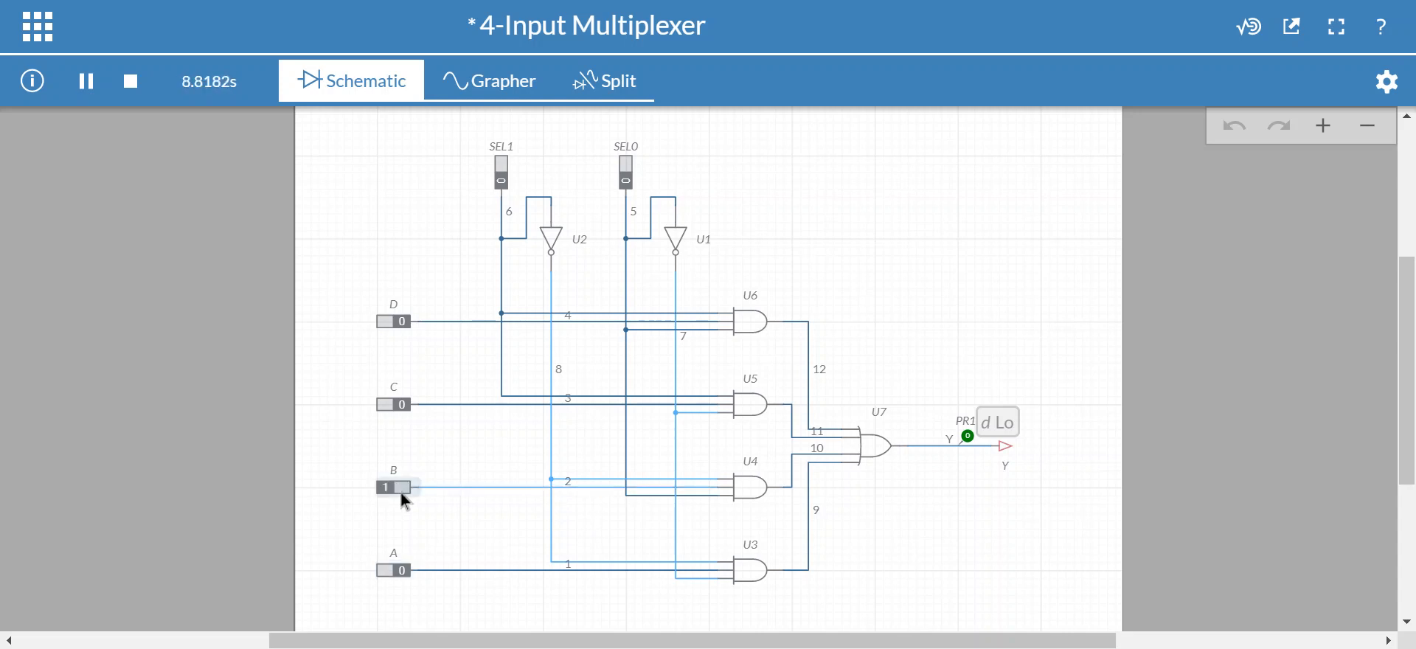
{"action": "left_click", "coordinate": [388, 490]}
{"action": "left_click", "coordinate": [406, 421]}
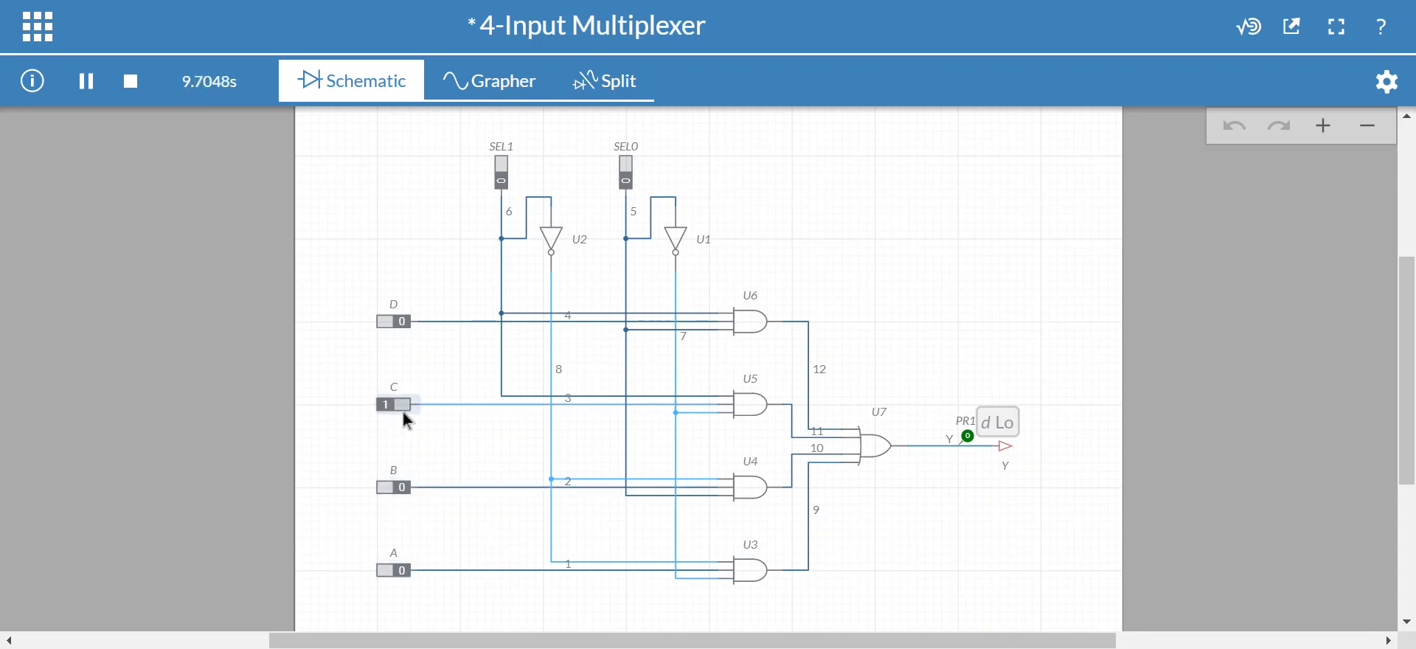
{"action": "left_click", "coordinate": [395, 406]}
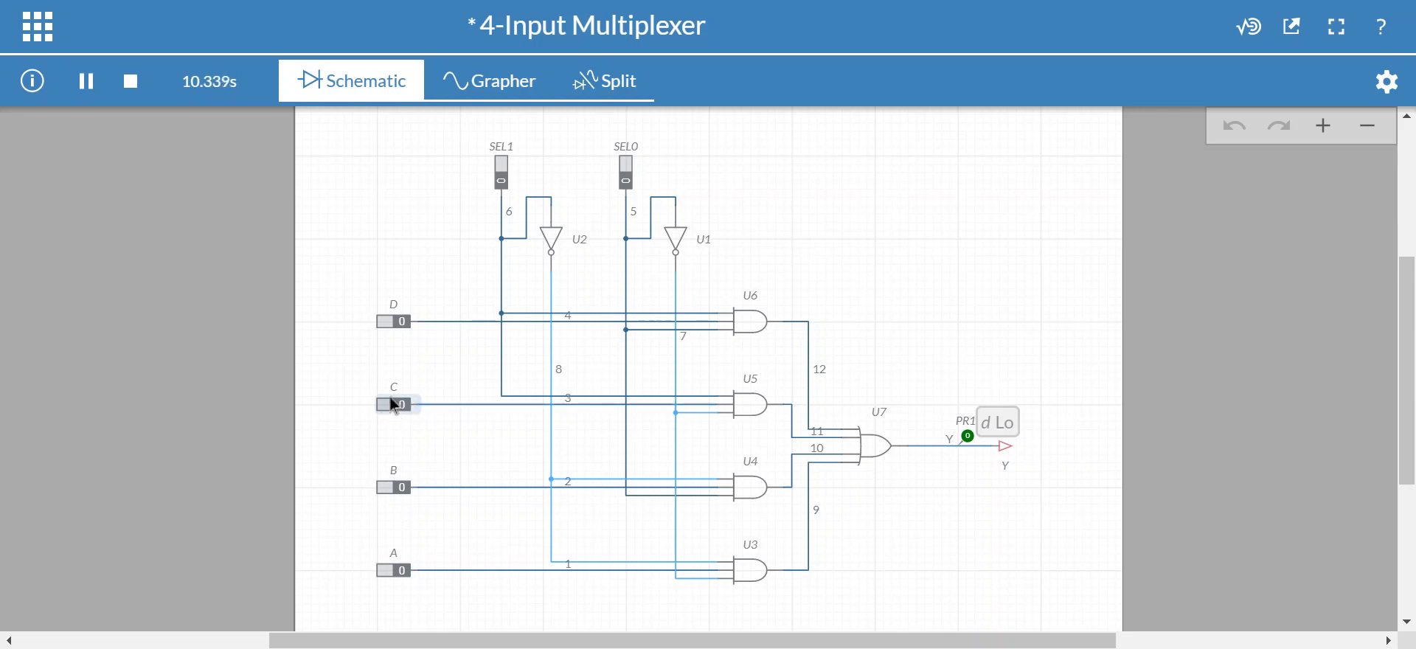
{"action": "left_click", "coordinate": [403, 326]}
{"action": "left_click", "coordinate": [391, 329]}
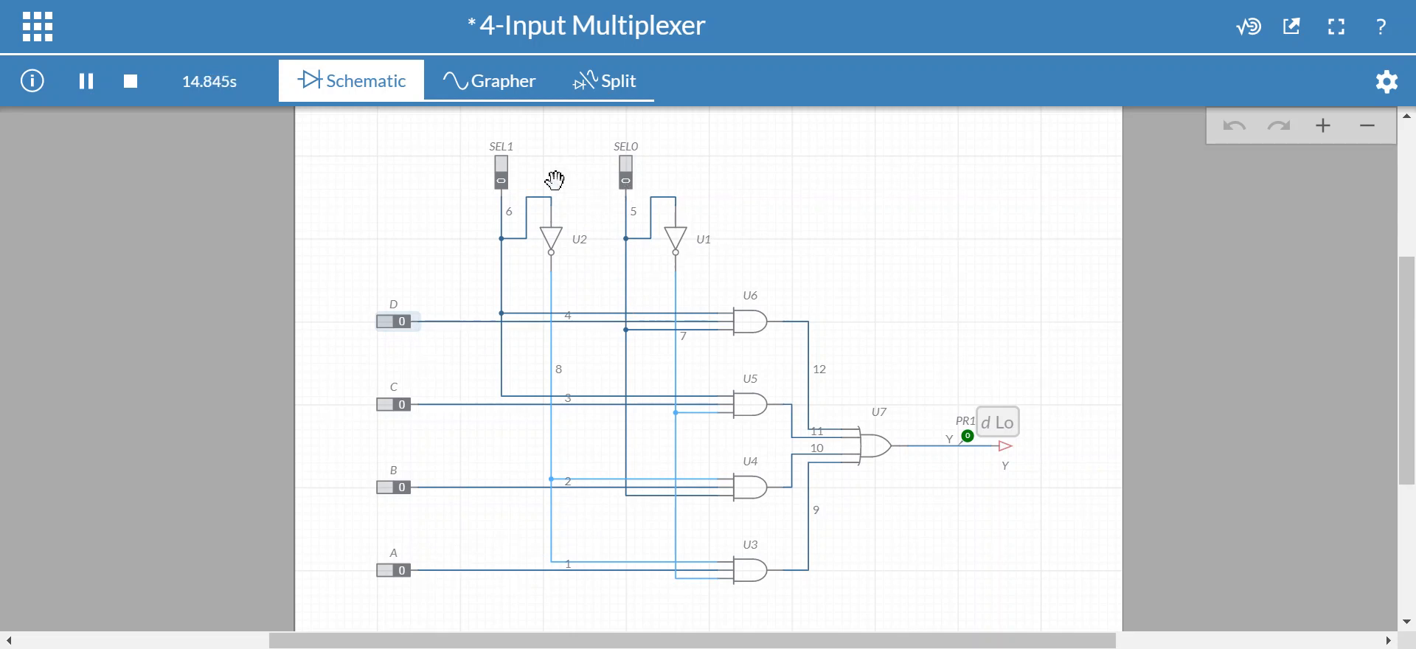
- Set SEL0 to 1, switch A, B and C to 1 and back to 0 in turn, and set D to 1
{"action": "left_click", "coordinate": [628, 180]}
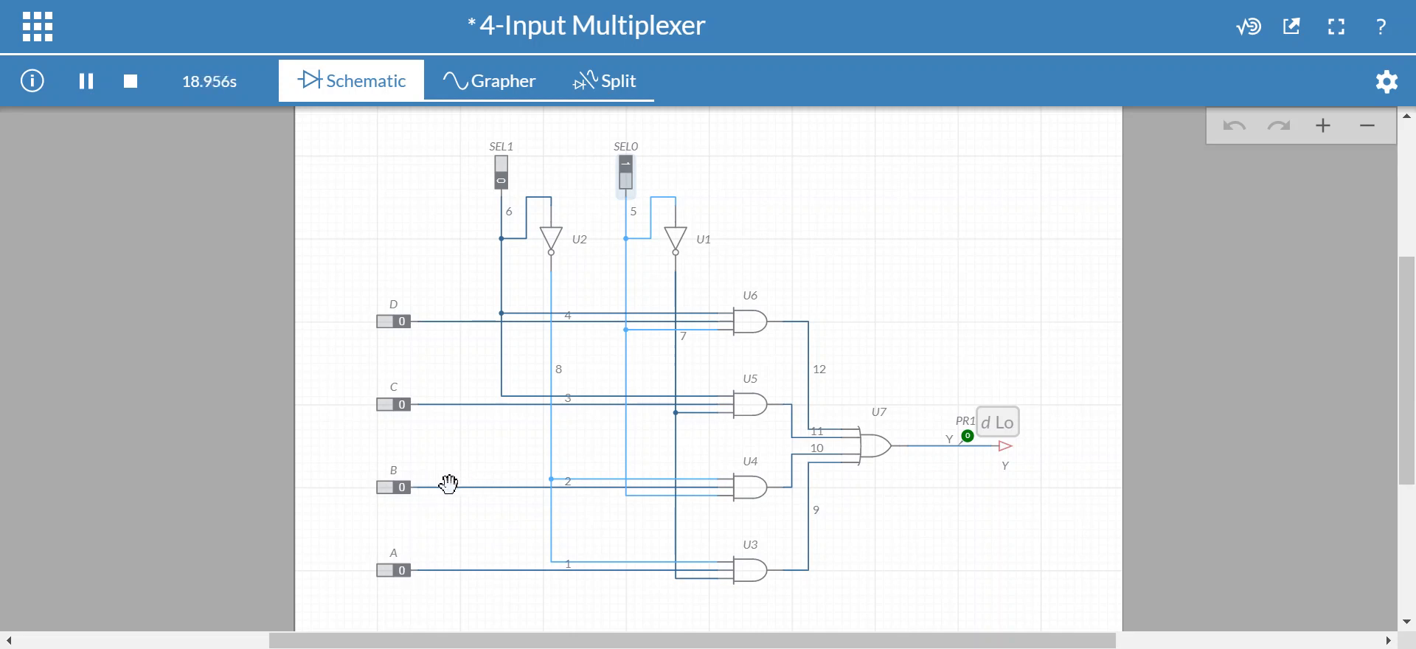
{"action": "left_click", "coordinate": [404, 571]}
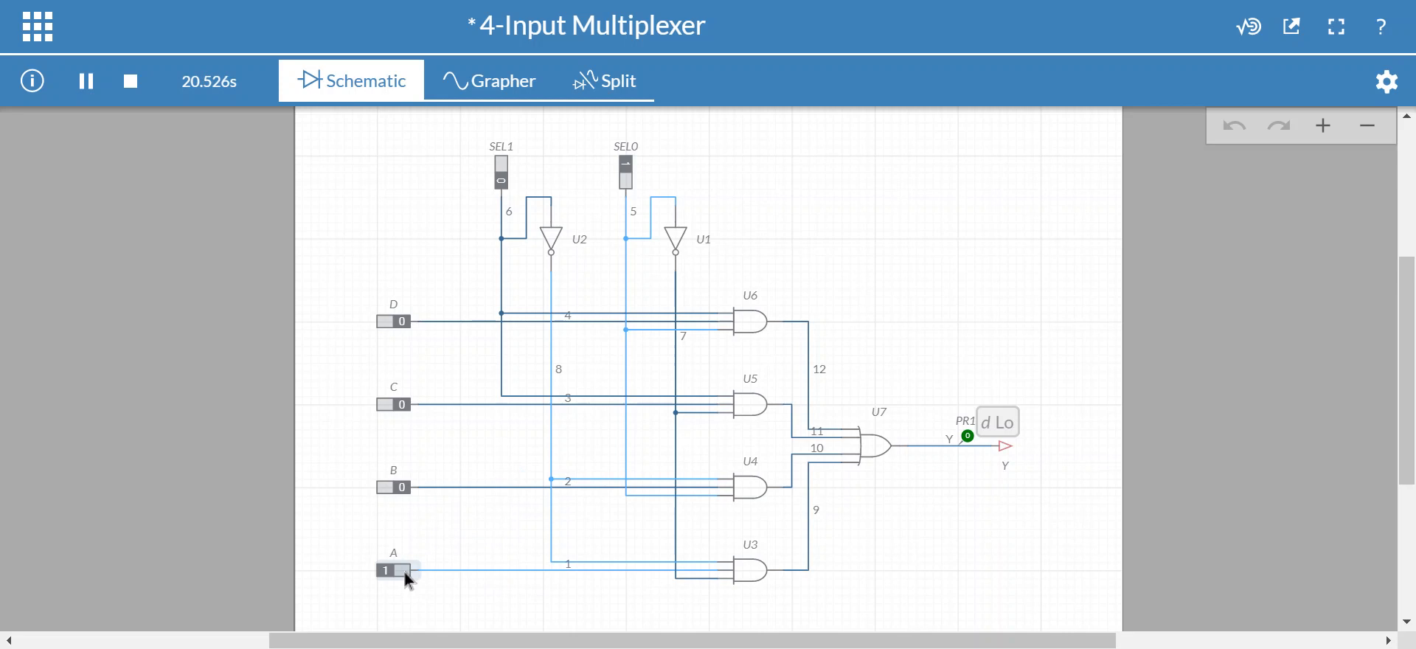
{"action": "left_click", "coordinate": [386, 570]}
{"action": "left_click", "coordinate": [402, 488]}
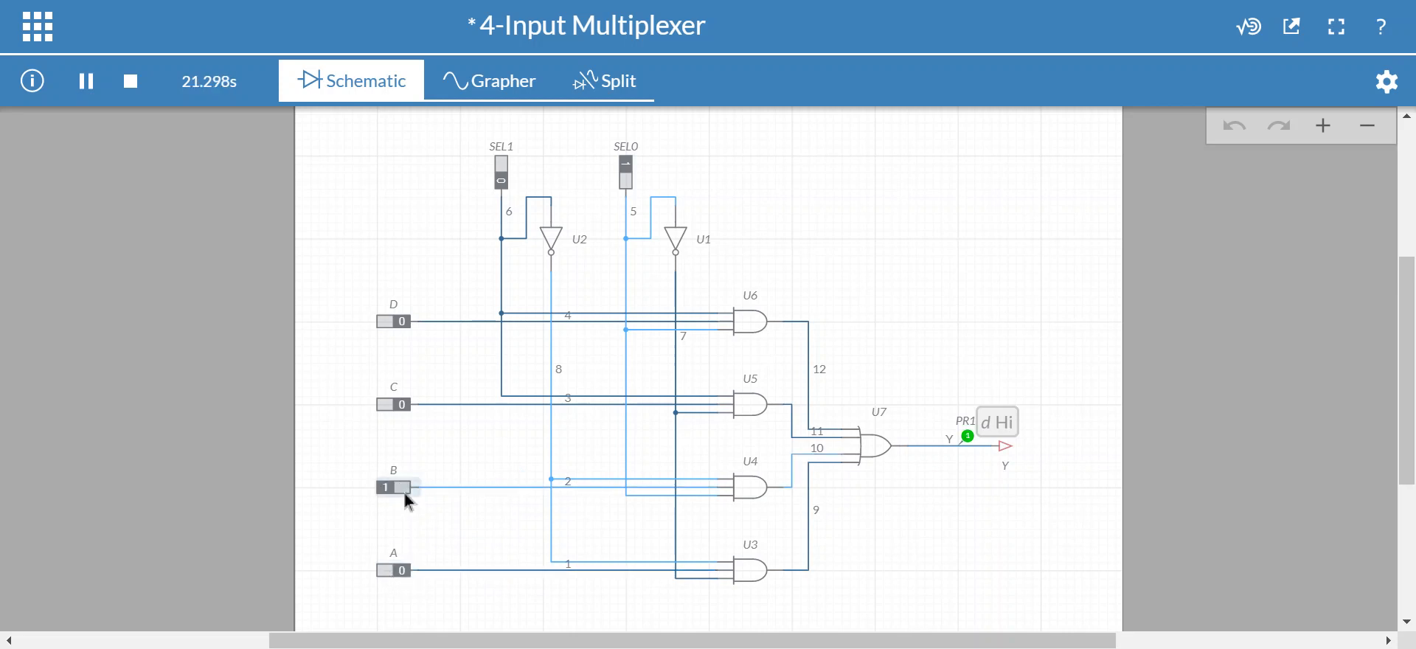
{"action": "left_click", "coordinate": [390, 487]}
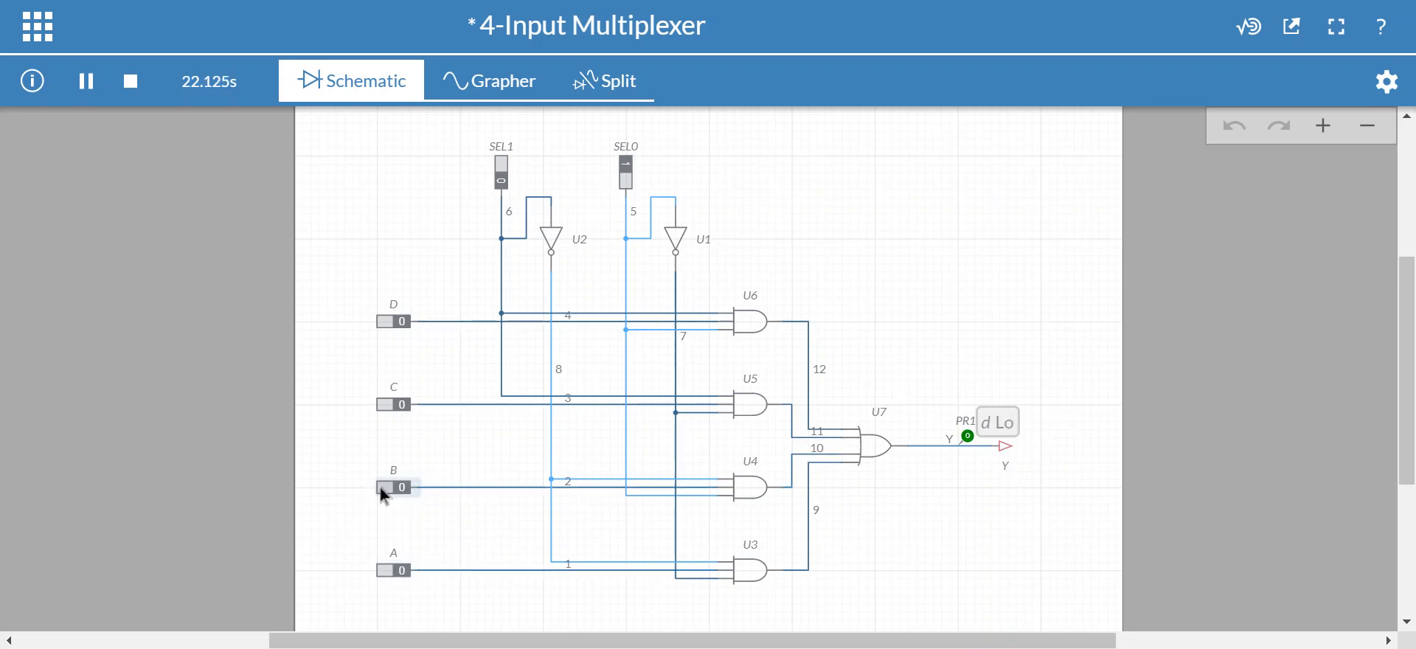
{"action": "left_click", "coordinate": [404, 405]}
{"action": "left_click", "coordinate": [398, 407]}
{"action": "left_click", "coordinate": [402, 322]}
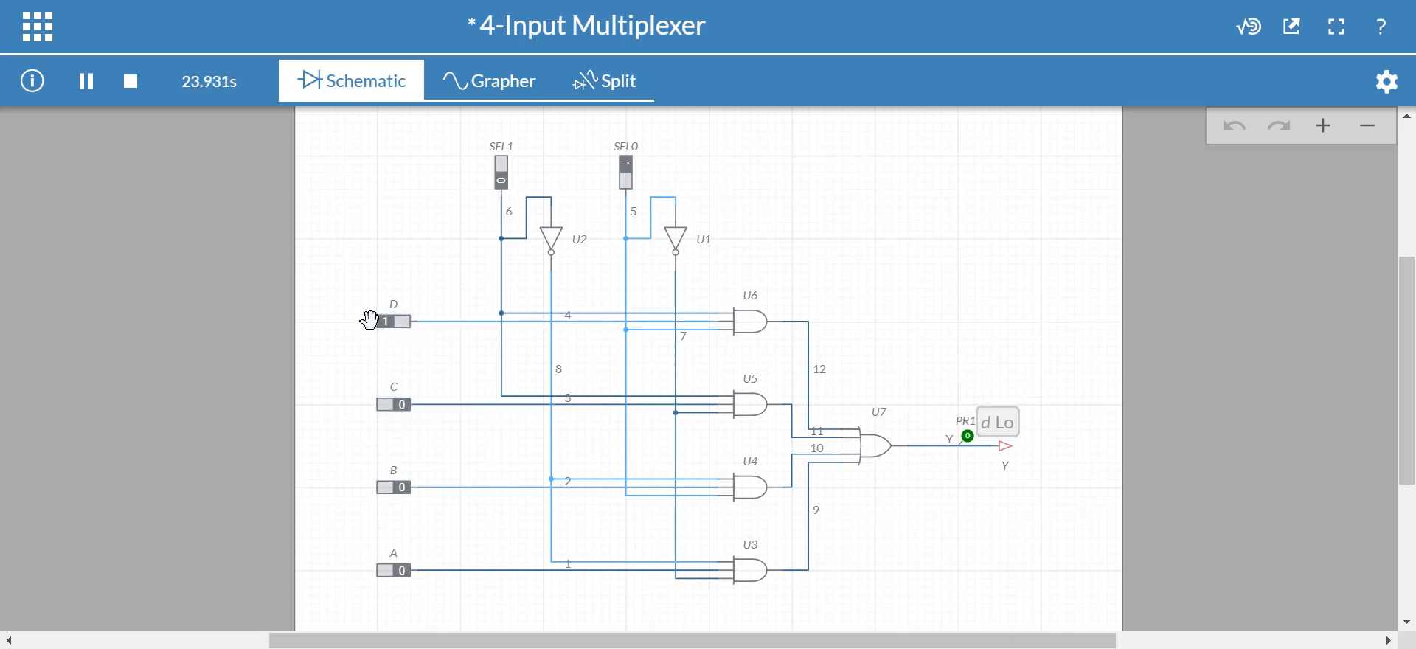
- Set SEL0 to 0, SEL1 to 1 and SEL0 back to 1, toggle D off and on, and return D to 0
{"action": "left_click", "coordinate": [628, 174]}
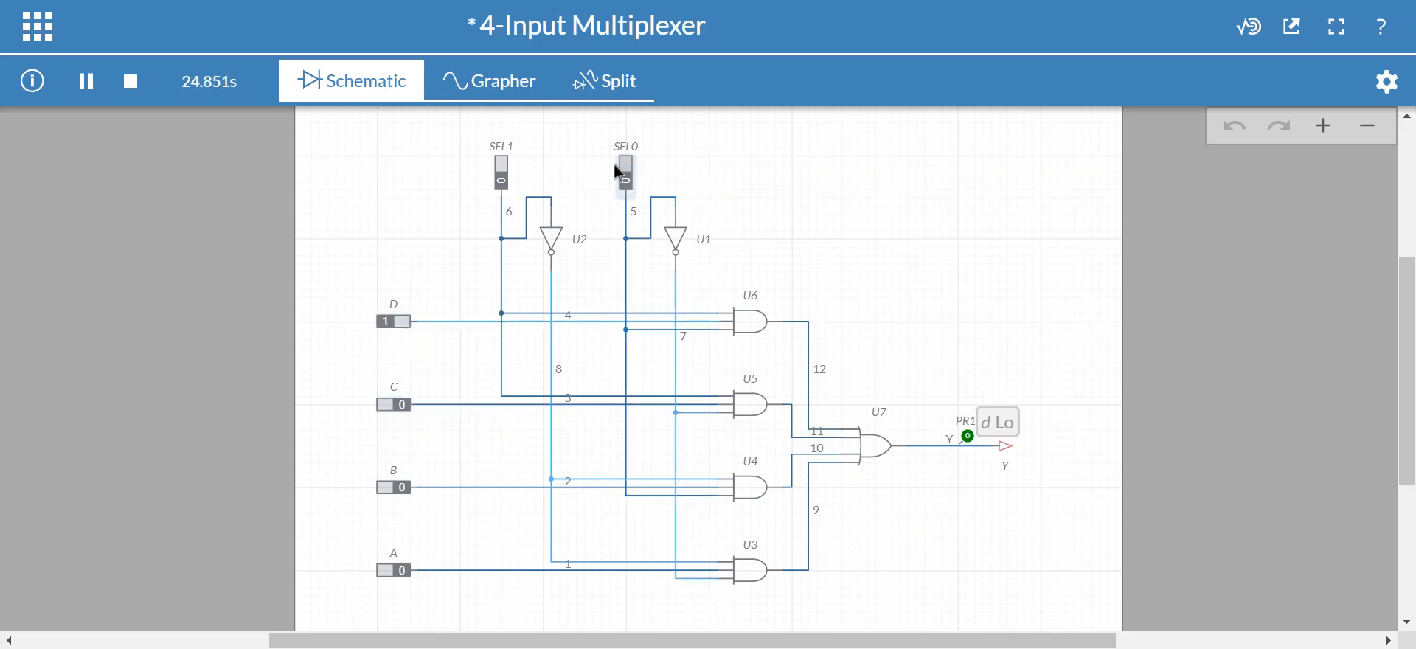
{"action": "left_click", "coordinate": [504, 182]}
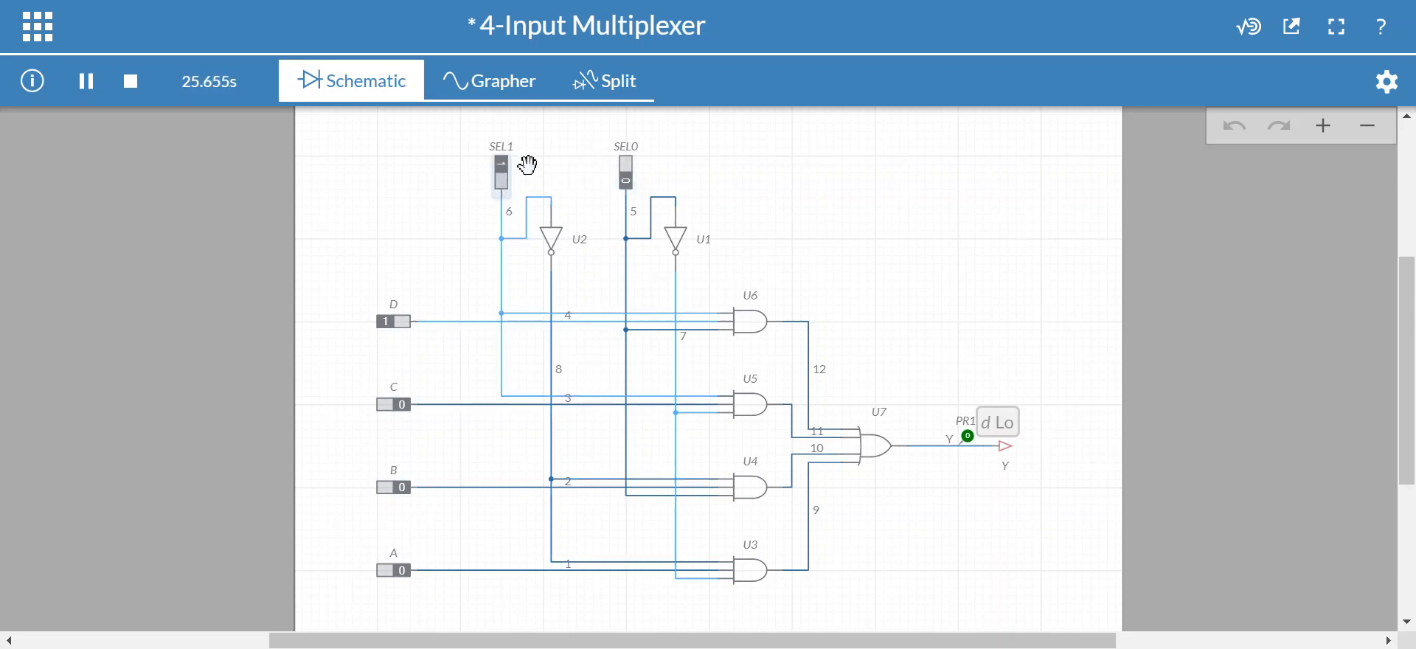
{"action": "left_click", "coordinate": [626, 181]}
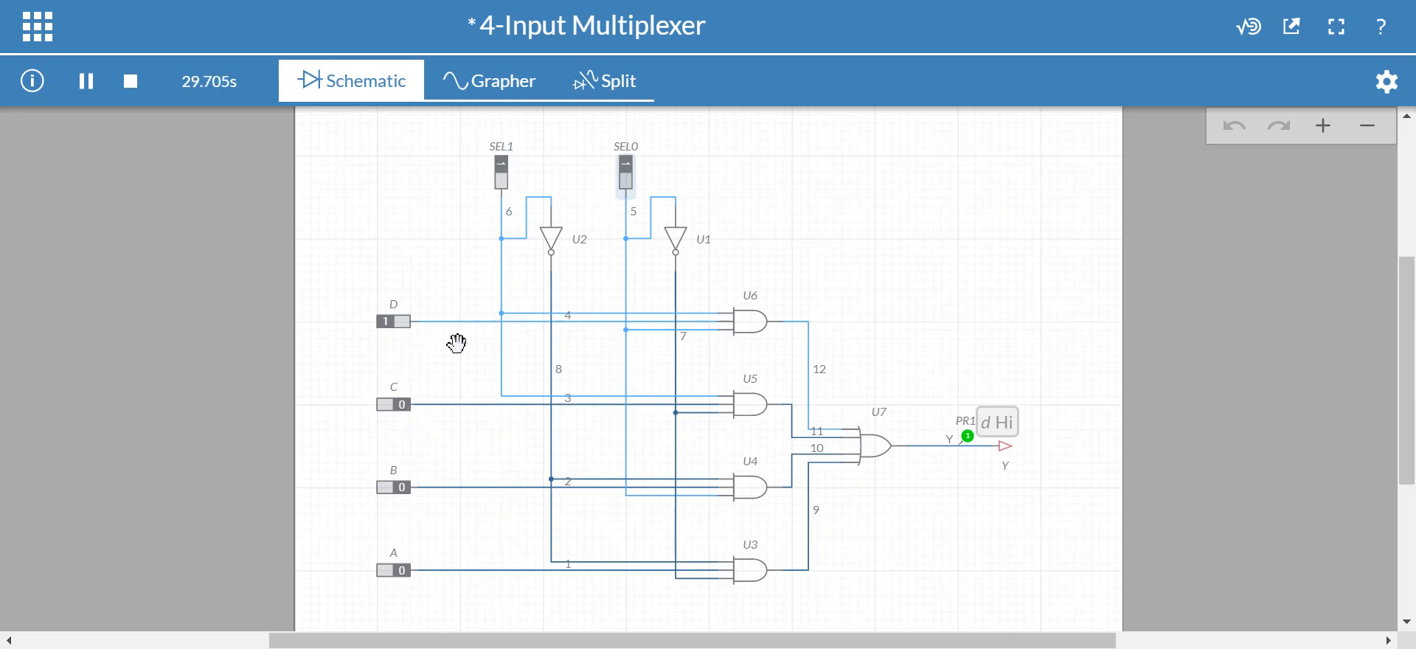
{"action": "left_click", "coordinate": [394, 324]}
{"action": "left_click", "coordinate": [396, 324]}
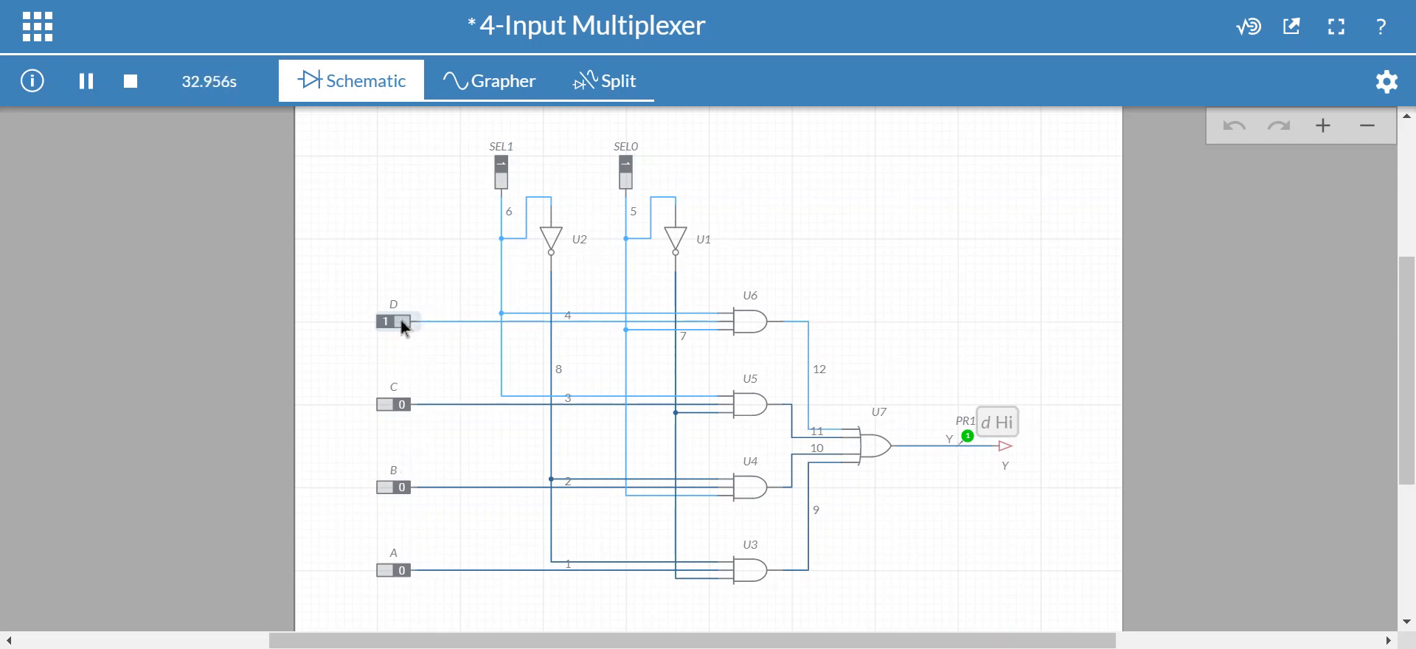
{"action": "left_click", "coordinate": [389, 322]}
- Return SEL1 and SEL0 to 0, set input C to 1, and switch SEL1 to 1
{"action": "left_click", "coordinate": [501, 177]}
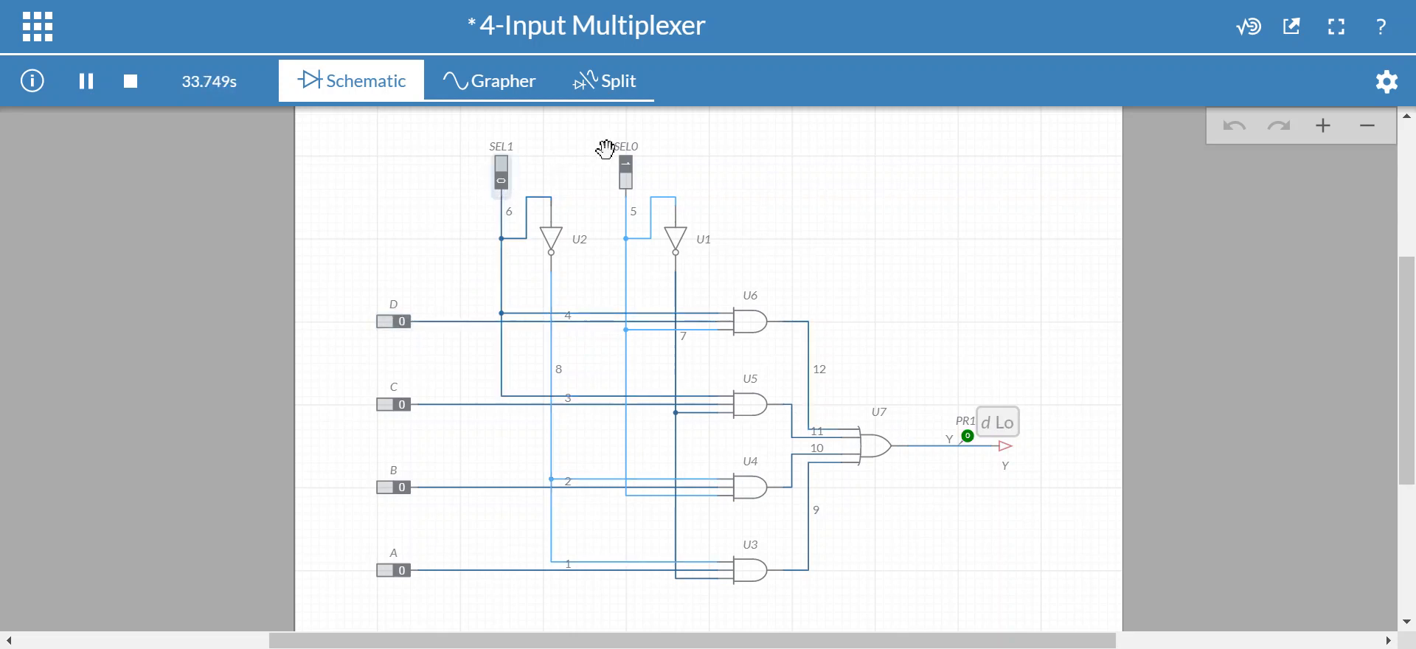
{"action": "left_click", "coordinate": [626, 175]}
{"action": "left_click", "coordinate": [403, 406]}
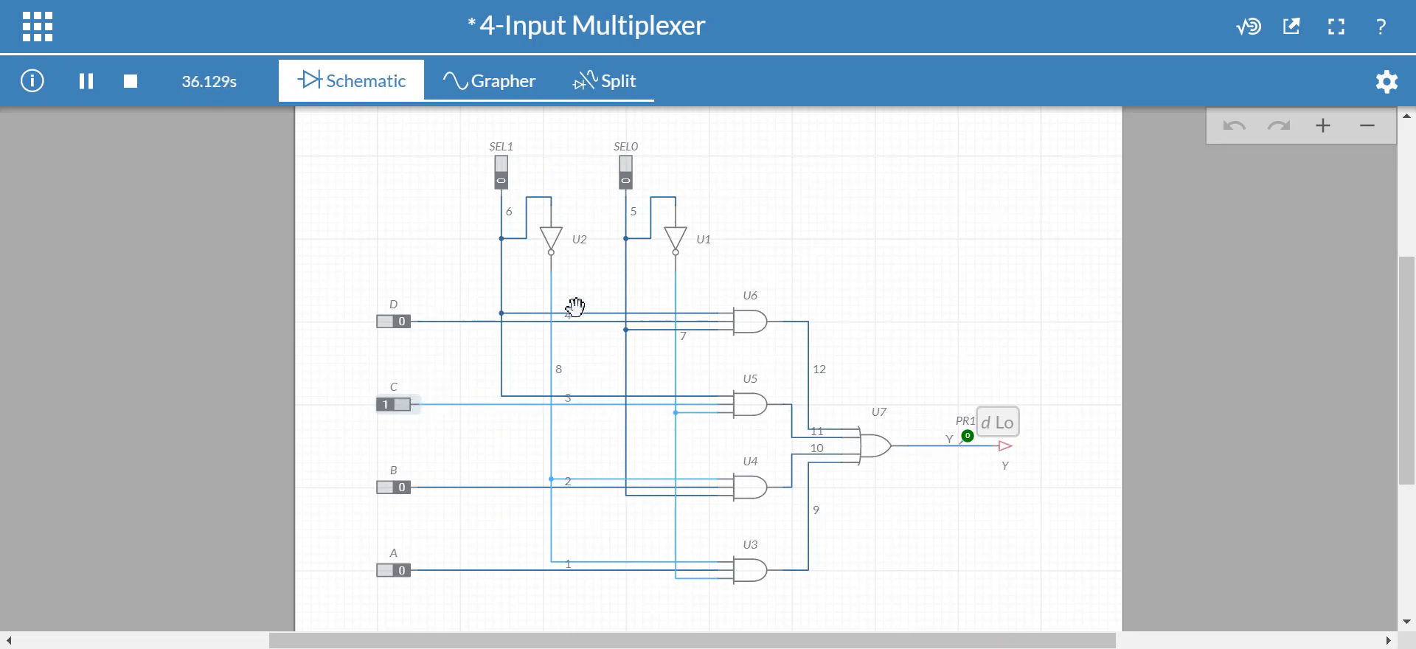
{"action": "left_click", "coordinate": [502, 184]}
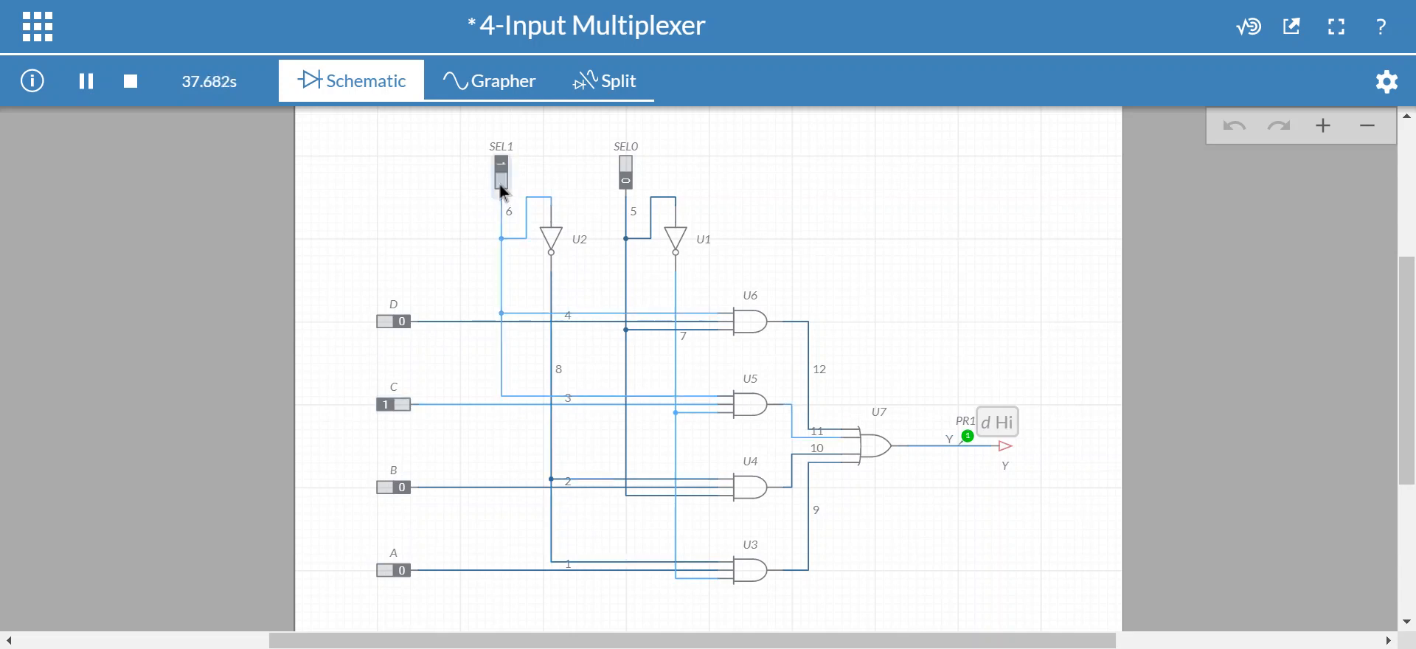
- With C at 1, set SEL1 to 0, switch SEL0 to 1 and back to 0, and switch SEL1 to 1 and back to 0
{"action": "left_click", "coordinate": [504, 171]}
{"action": "left_click", "coordinate": [630, 192]}
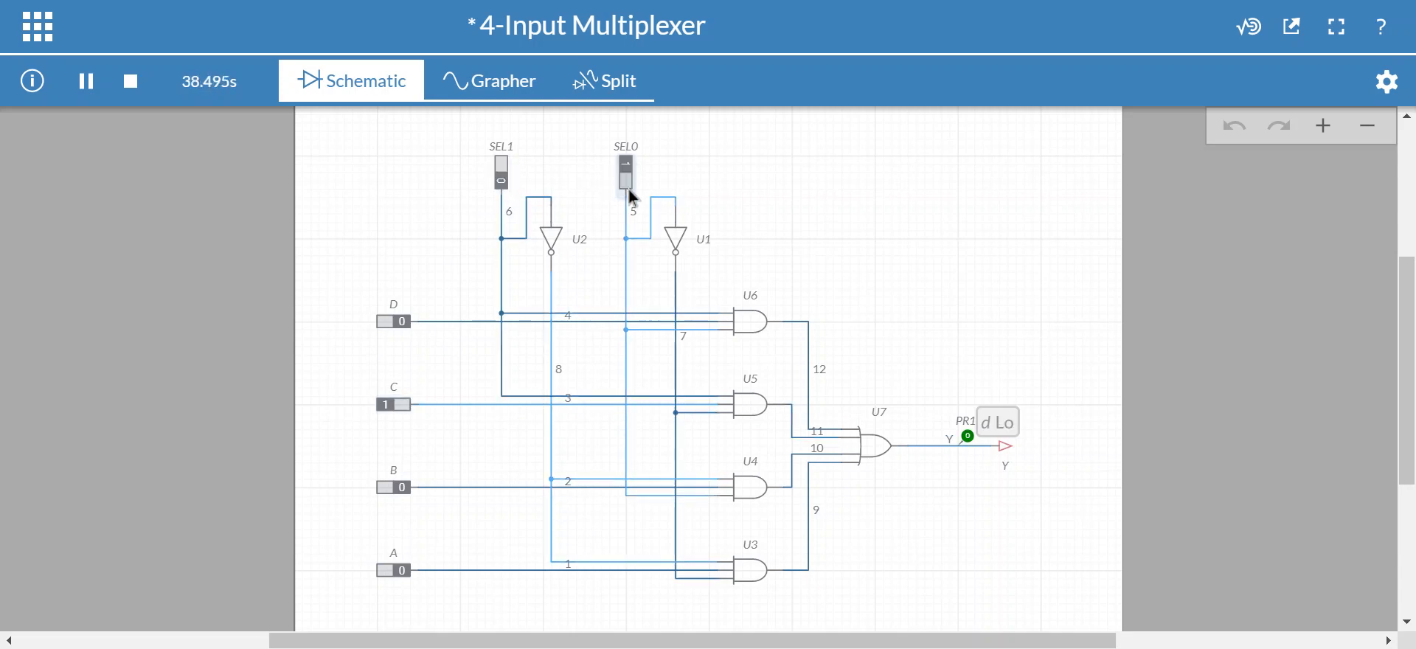
{"action": "left_click", "coordinate": [632, 168]}
{"action": "left_click", "coordinate": [503, 175]}
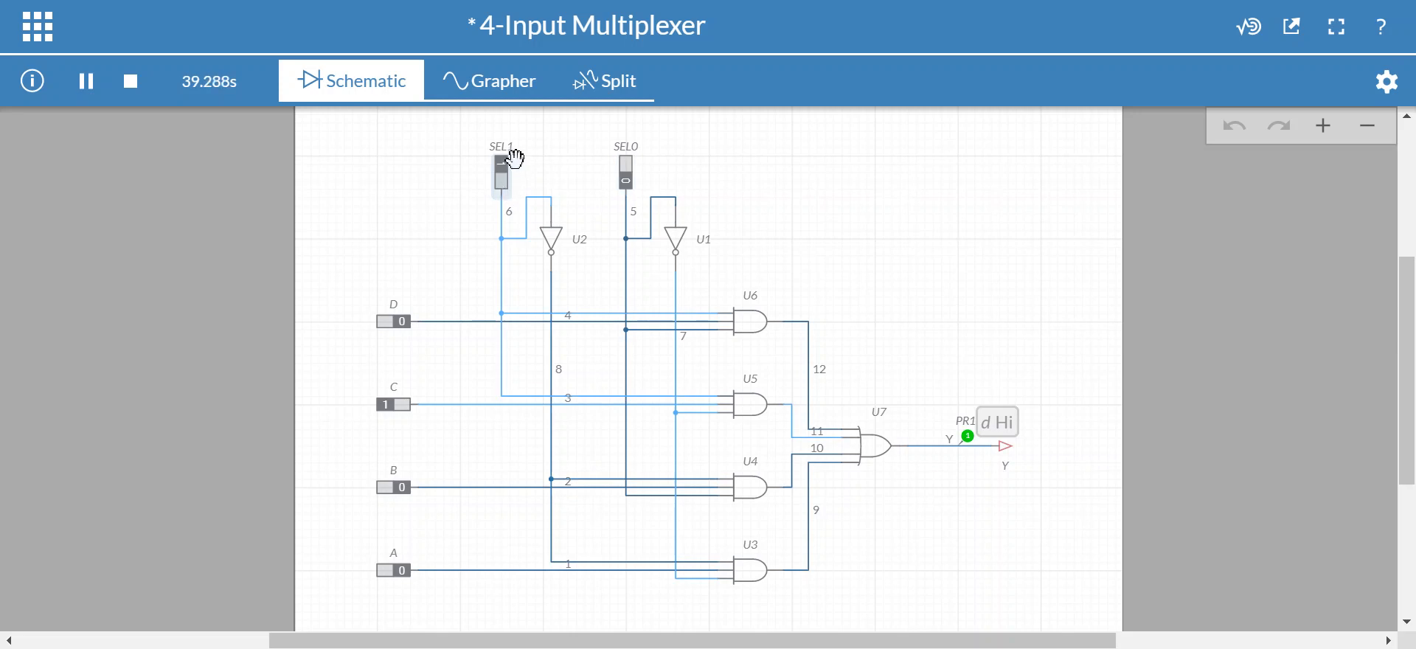
{"action": "left_click", "coordinate": [503, 173]}
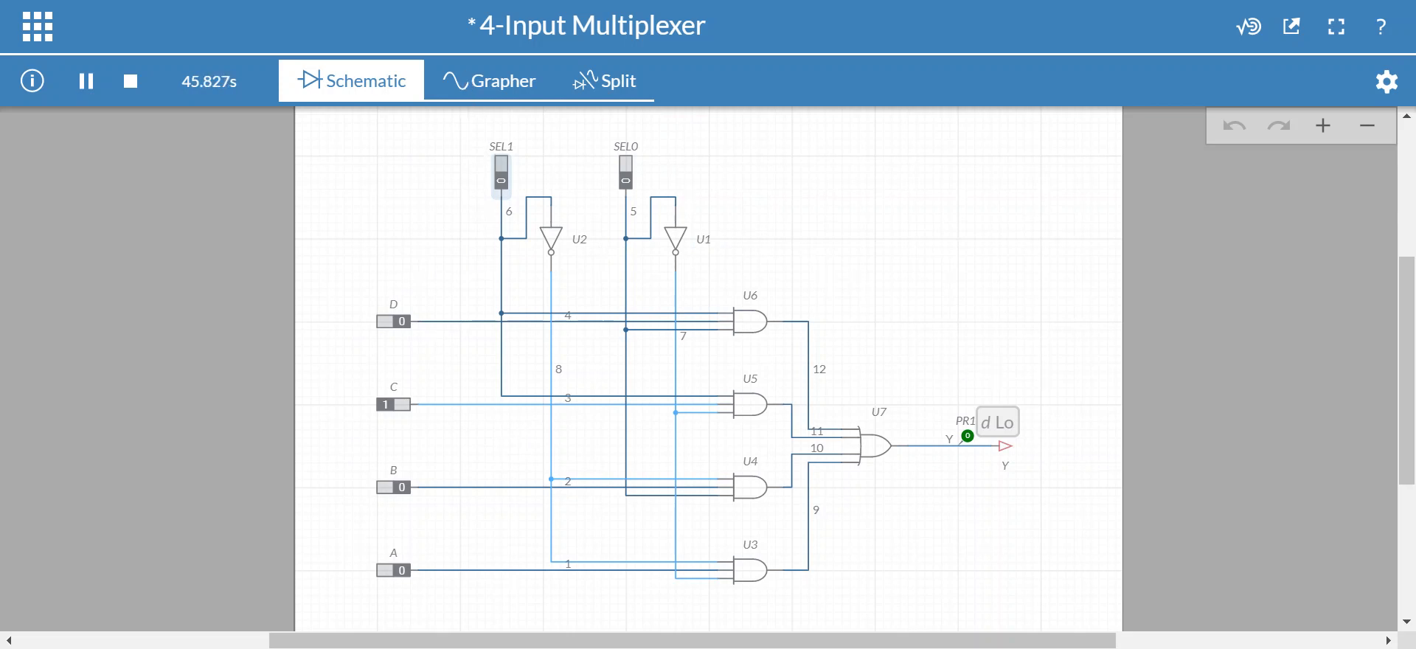
- View the Naked 4-Input Multiplexer circuit and the B3: Multiplexer section of the lab instructions, and return to the circuit
{"action": "left_click", "coordinate": [424, 0]}
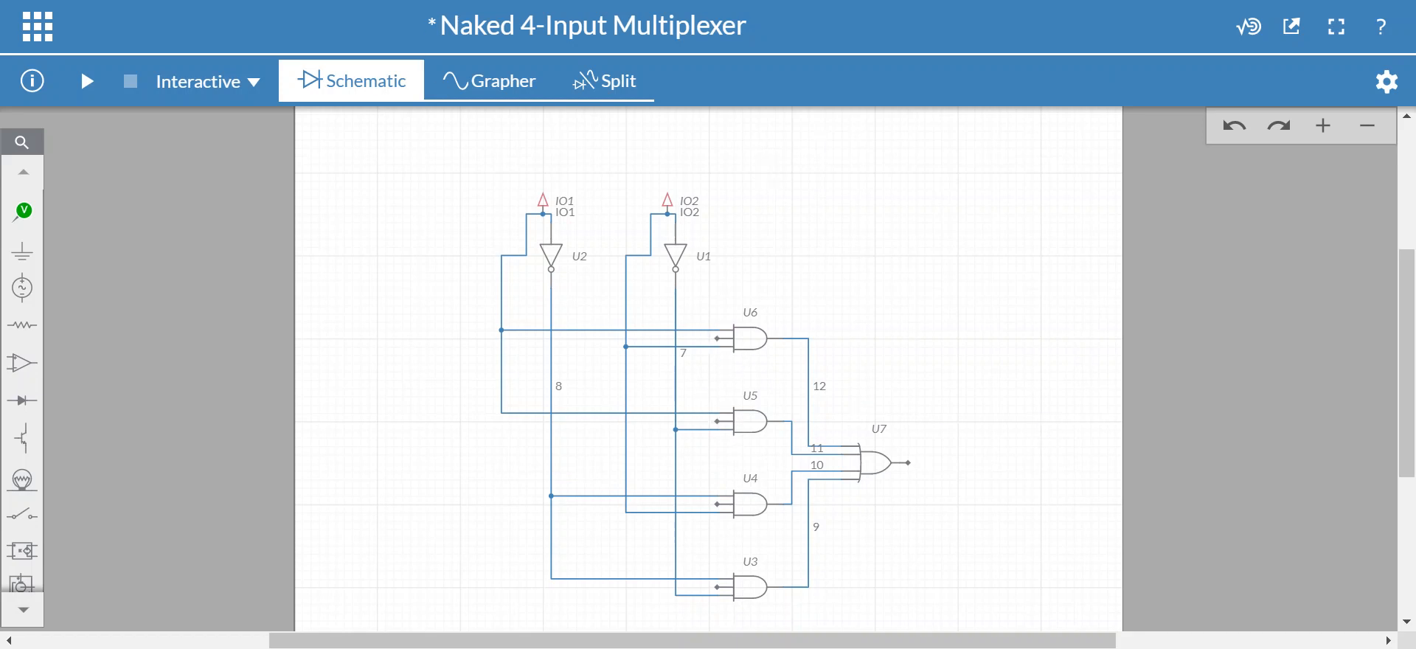
{"action": "left_click", "coordinate": [324, 0]}
{"action": "left_click", "coordinate": [752, 1]}
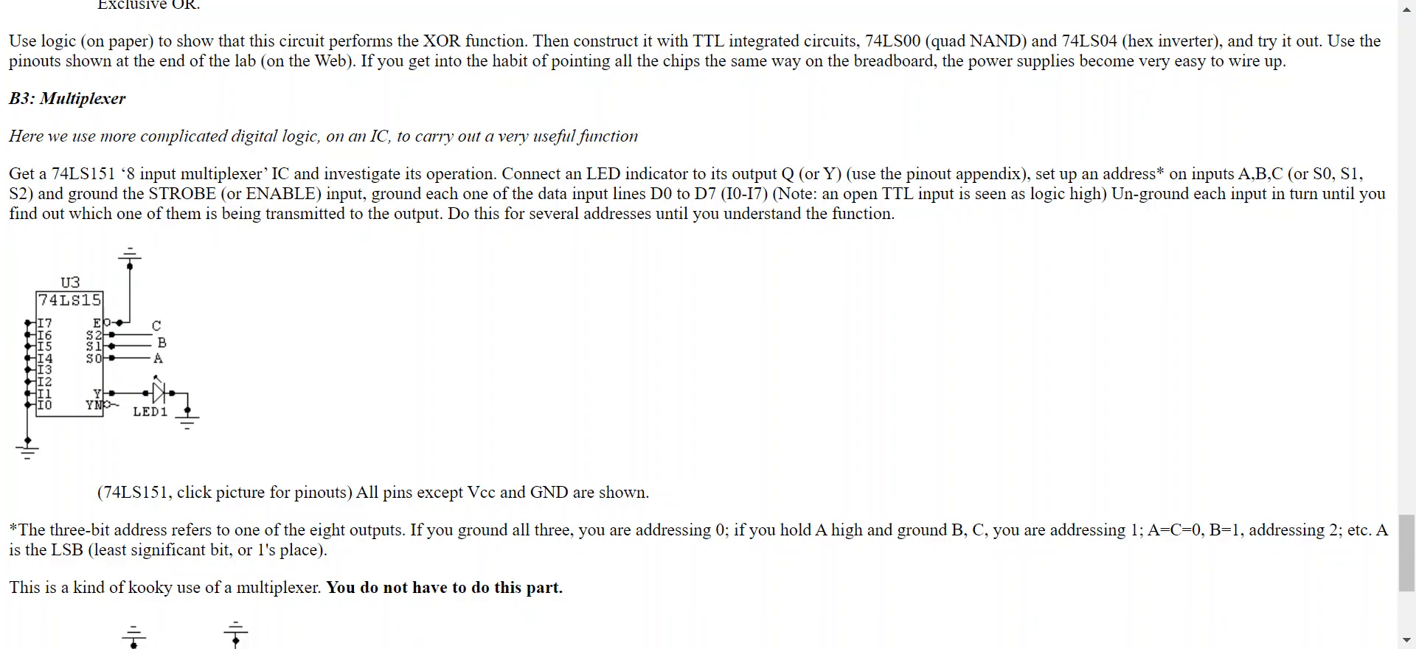
{"action": "left_click", "coordinate": [236, 648]}
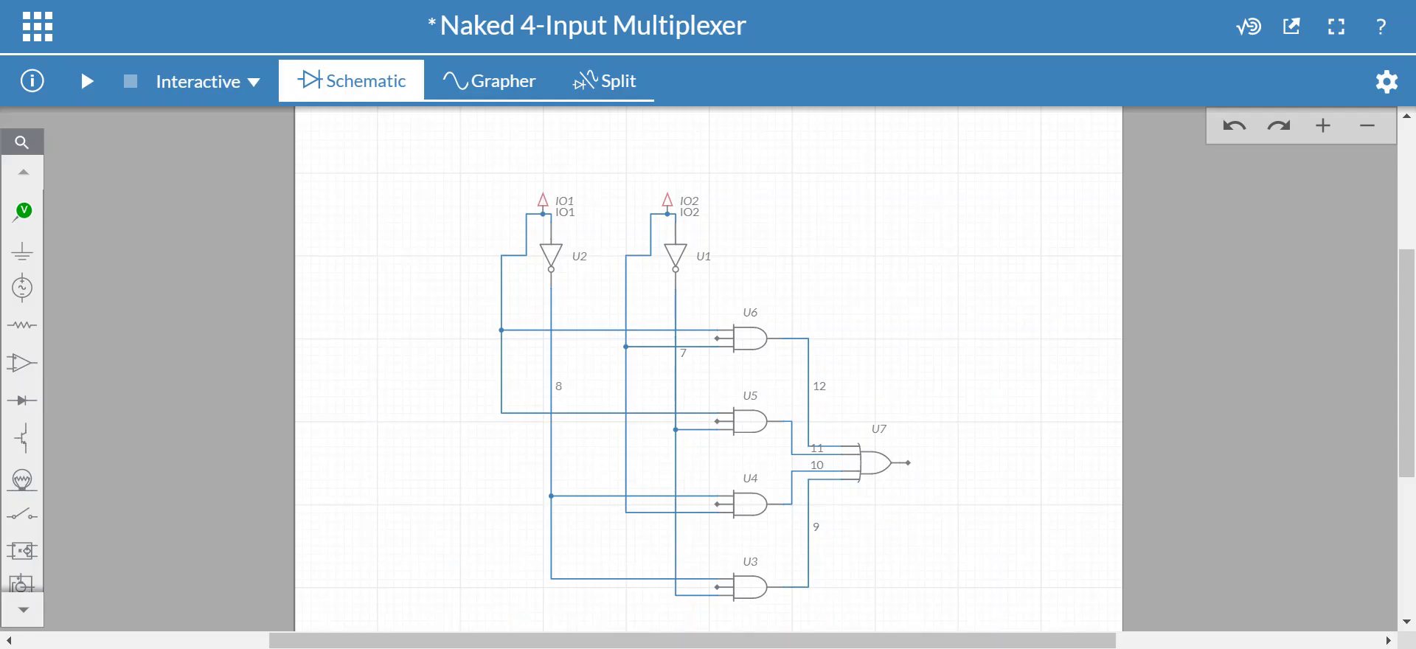